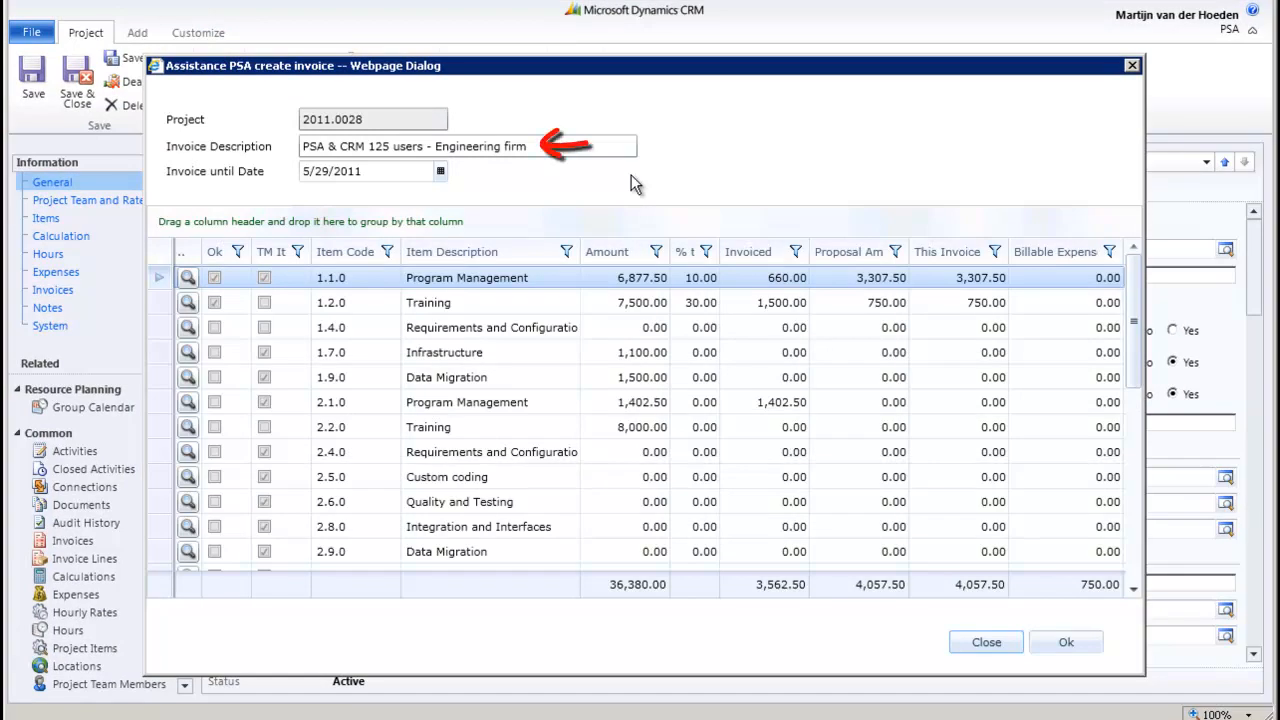
# Change the invoice description to "Professional Services May" and keep 5/29/2011 as the invoice until date.
pyautogui.moveTo(620, 146); pyautogui.dragTo(205, 138)
pyautogui.write('Professional Se')
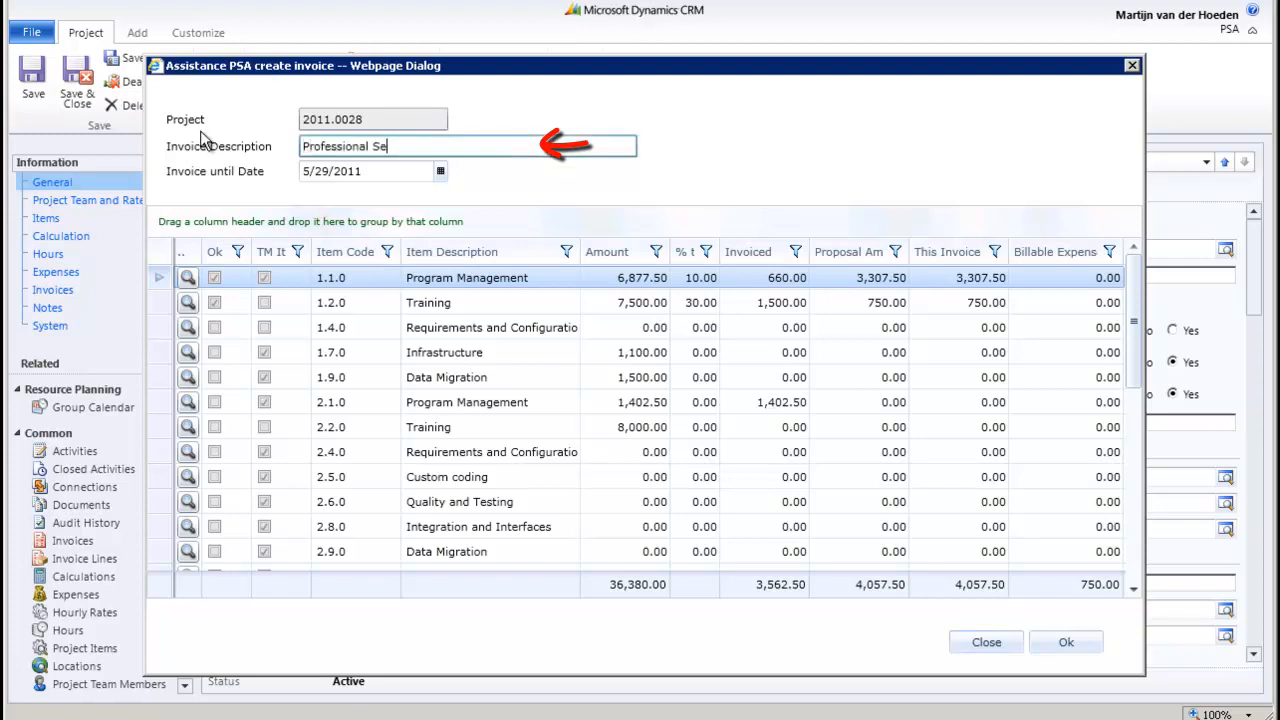
pyautogui.write('rvices May')
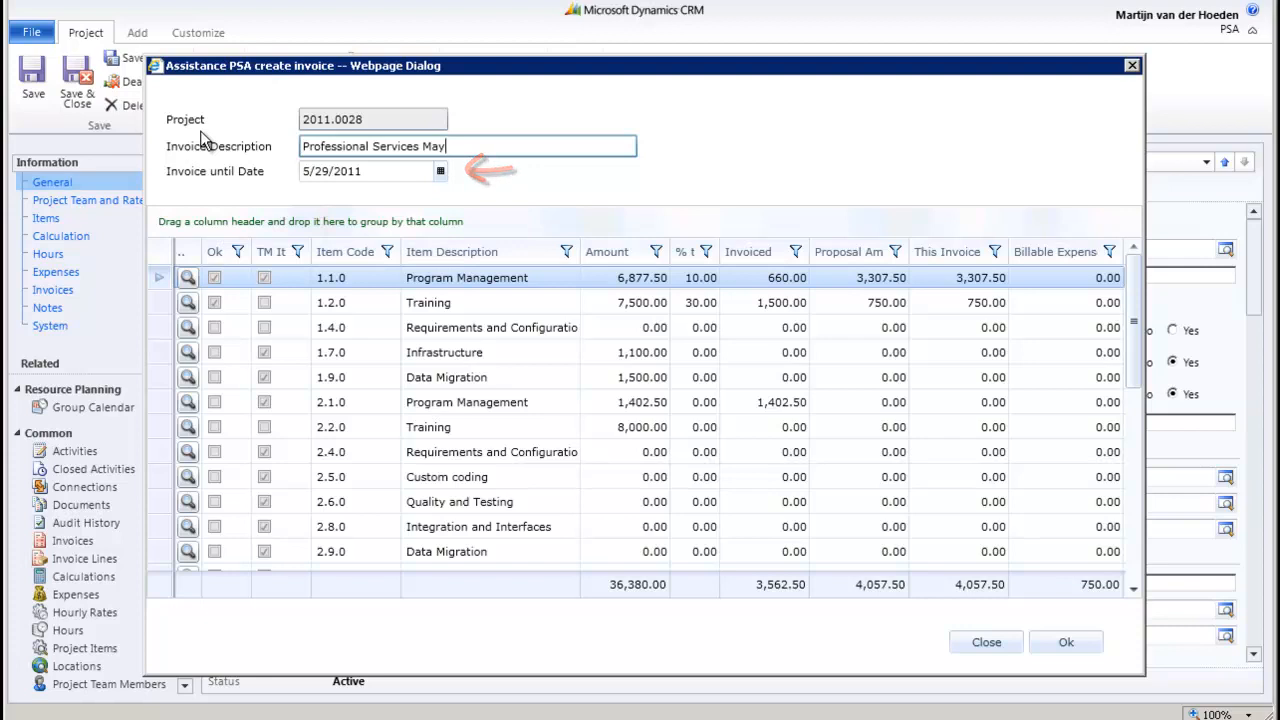
pyautogui.click(440, 172)
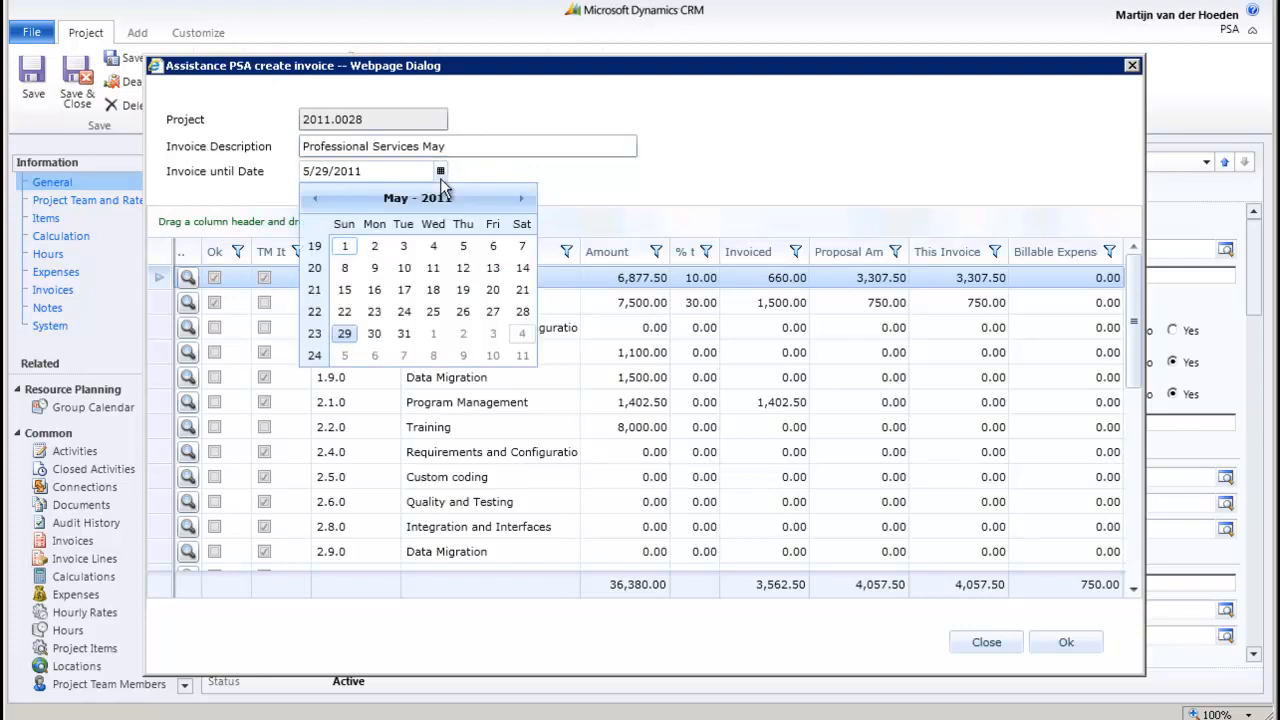
pyautogui.click(441, 178)
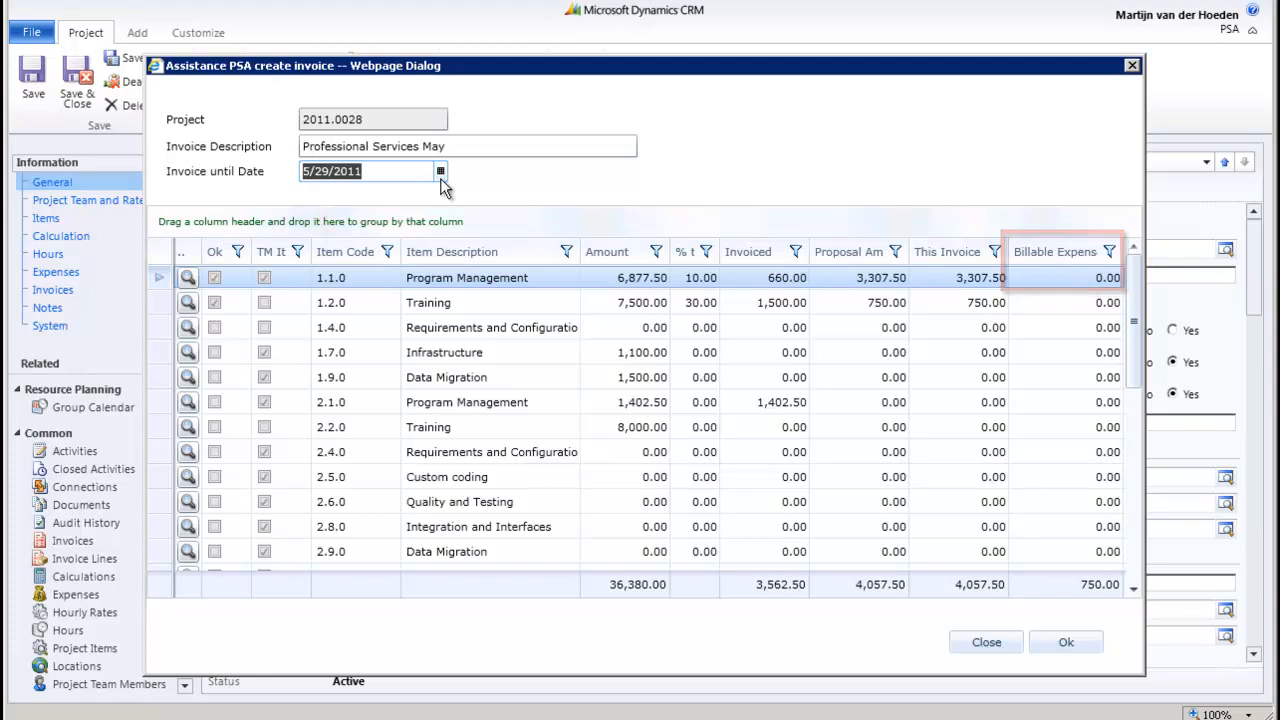
# Put the 5/23/2011 hour entry of item 1.1.0 Program Management on hold in its hour details.
pyautogui.click(192, 284)
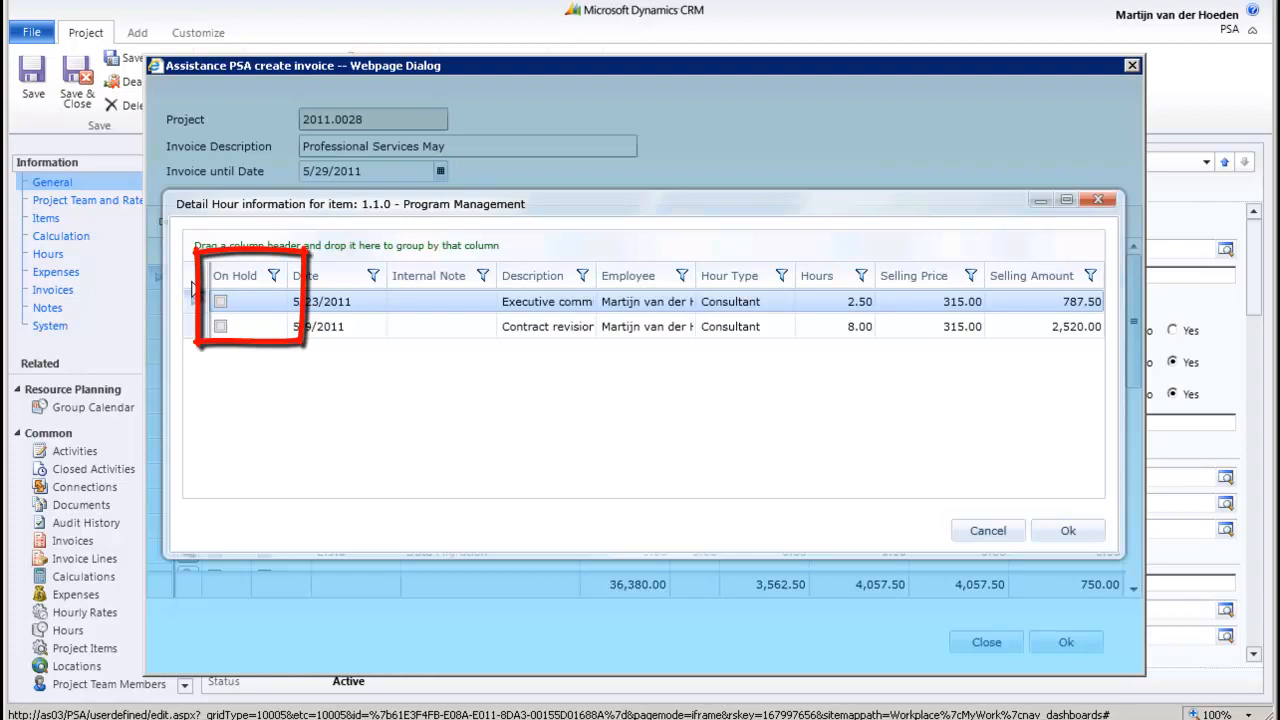
pyautogui.click(220, 301)
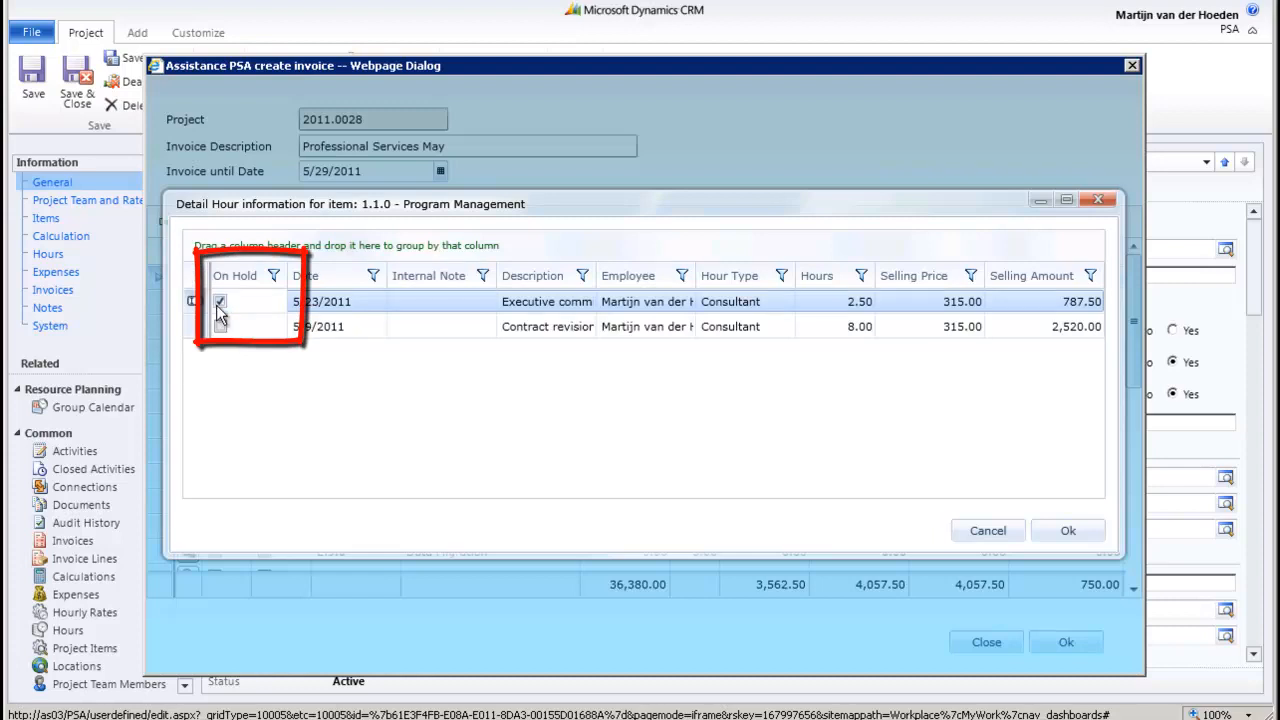
pyautogui.click(1044, 530)
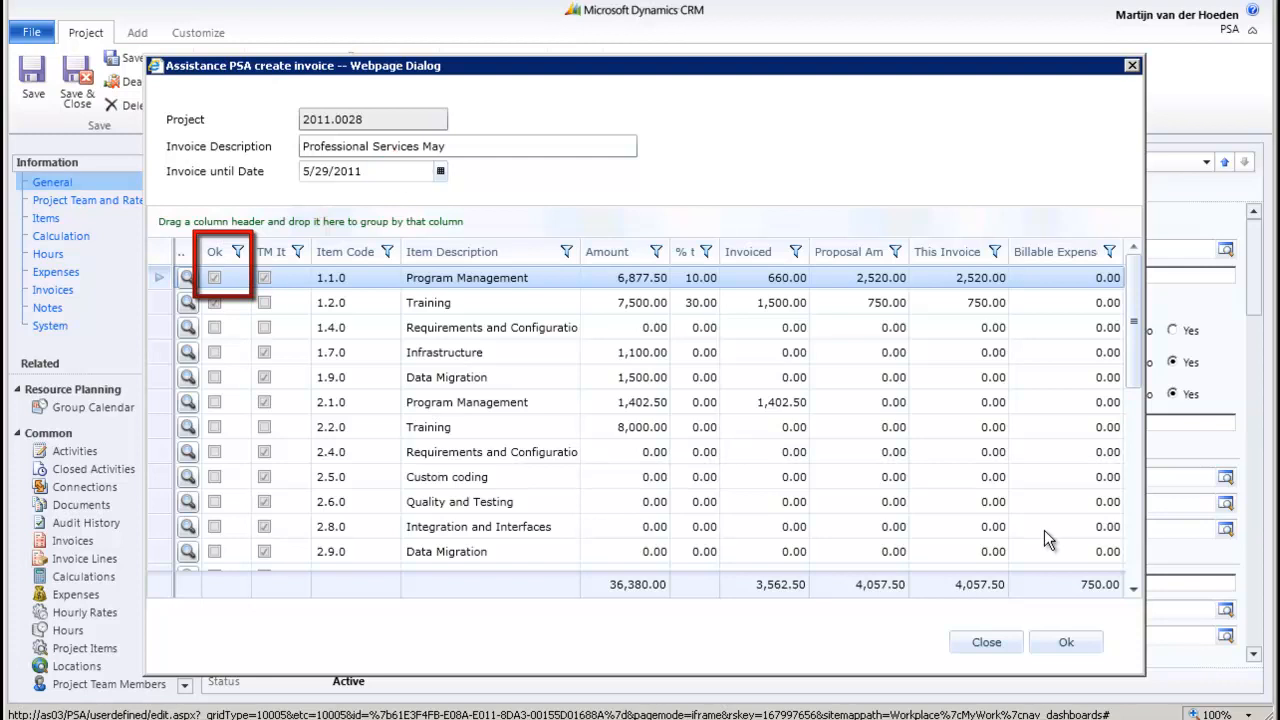
# Exclude item 1.1.0 Program Management from the invoice and include it again.
pyautogui.click(215, 279)
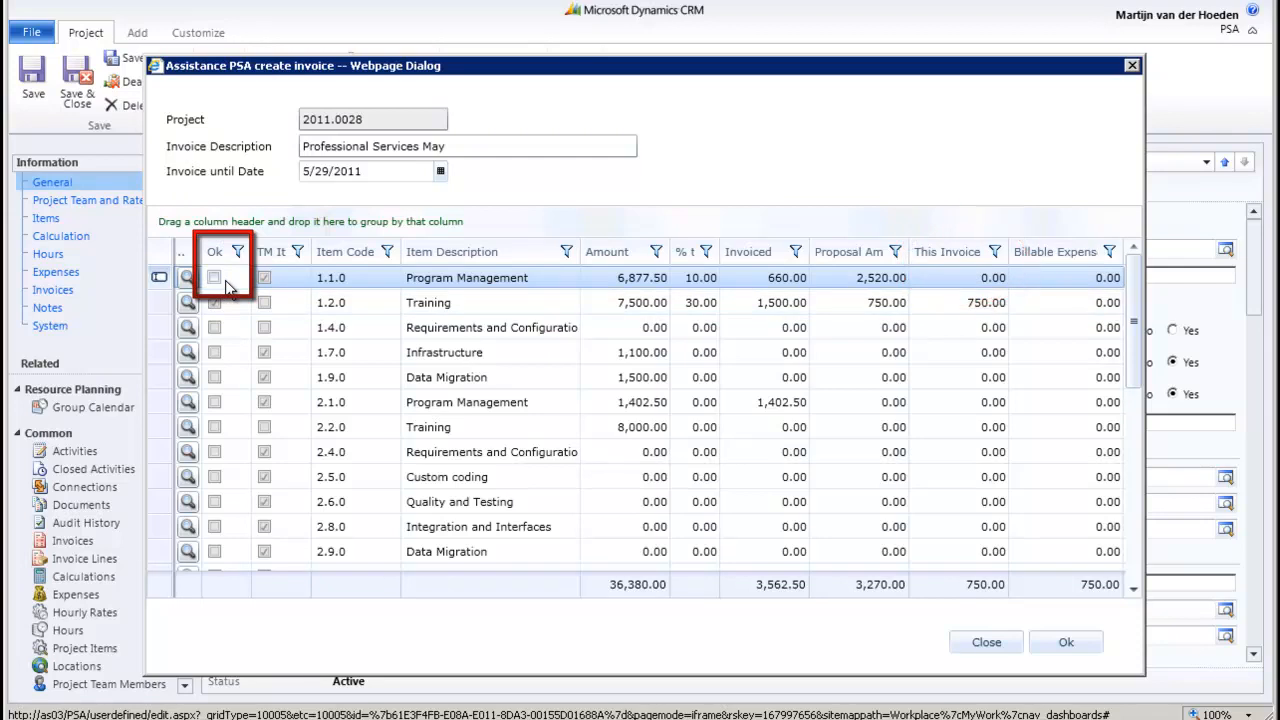
pyautogui.click(215, 279)
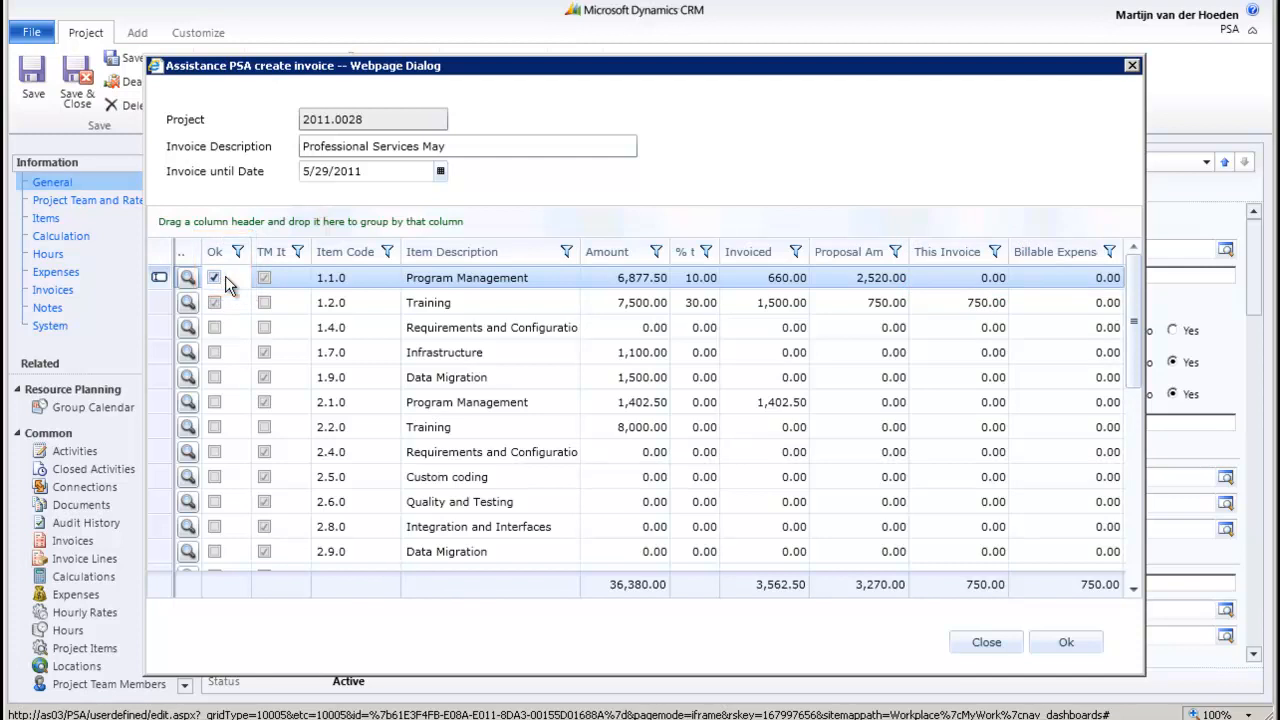
pyautogui.click(516, 306)
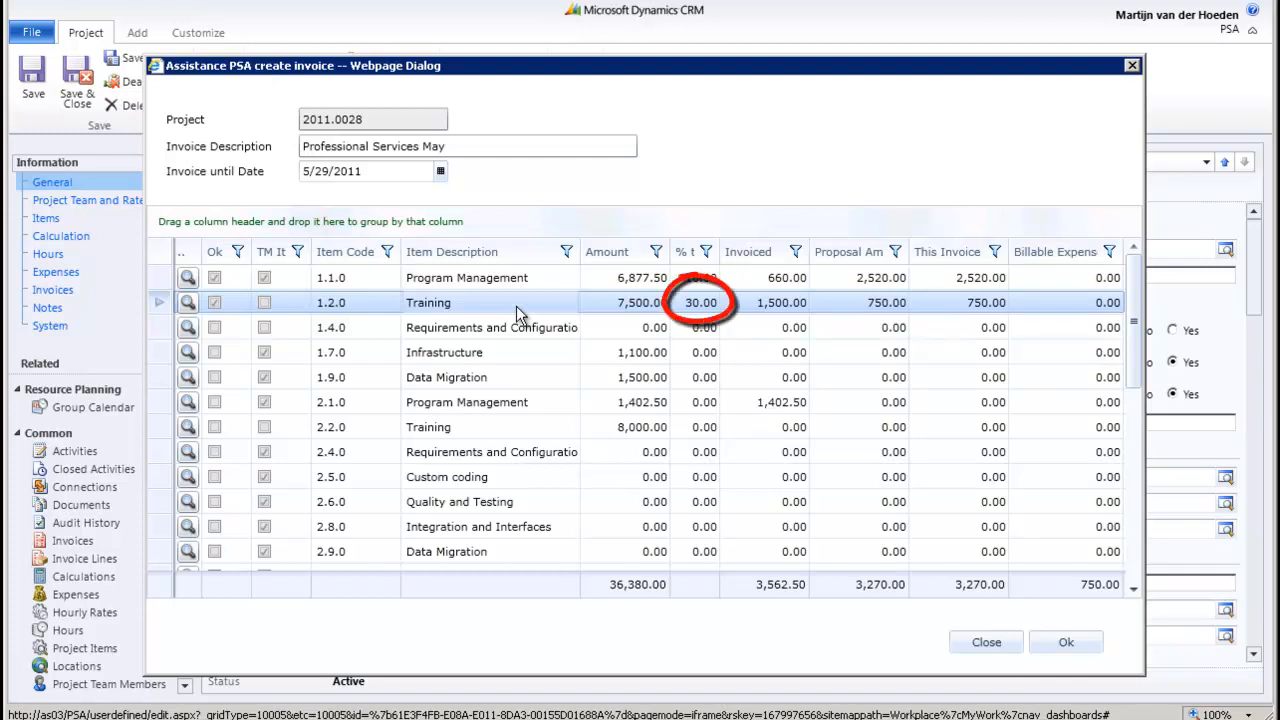
# Set the percentage of item 1.2.0 Training to 40 and its amount for this invoice to 2000.
pyautogui.click(684, 301)
pyautogui.write('40')
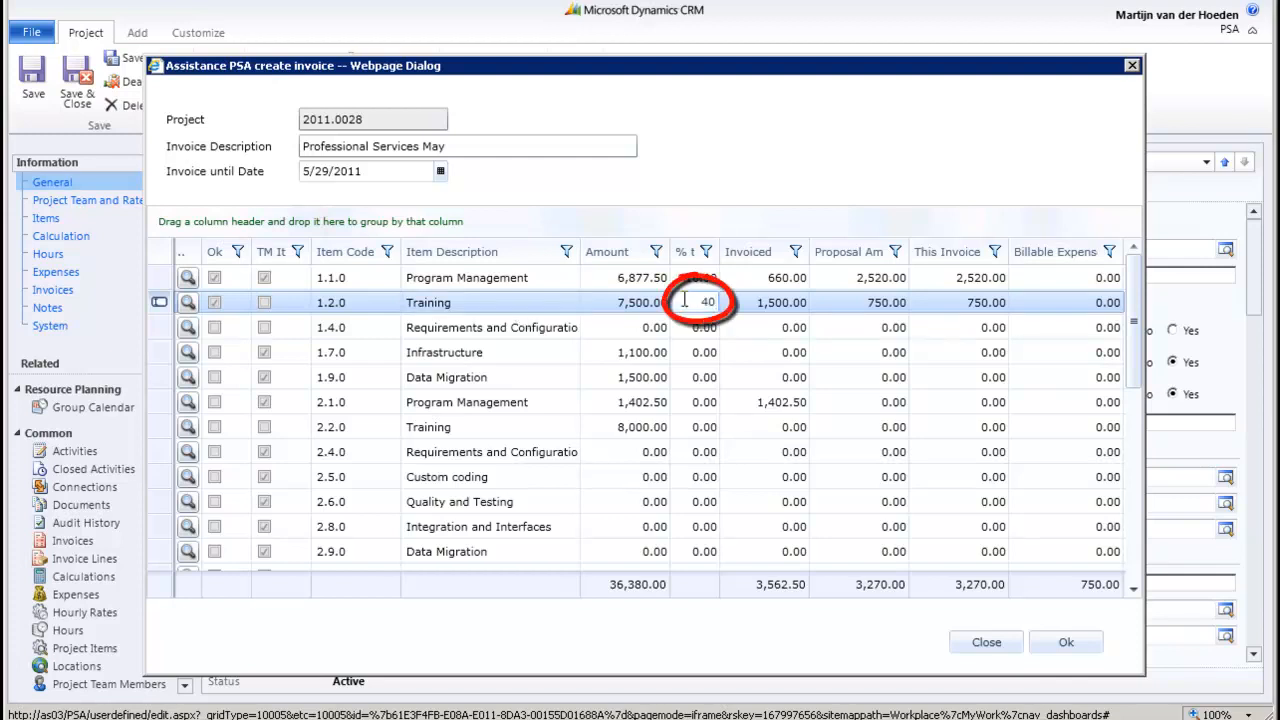
pyautogui.press('Return')
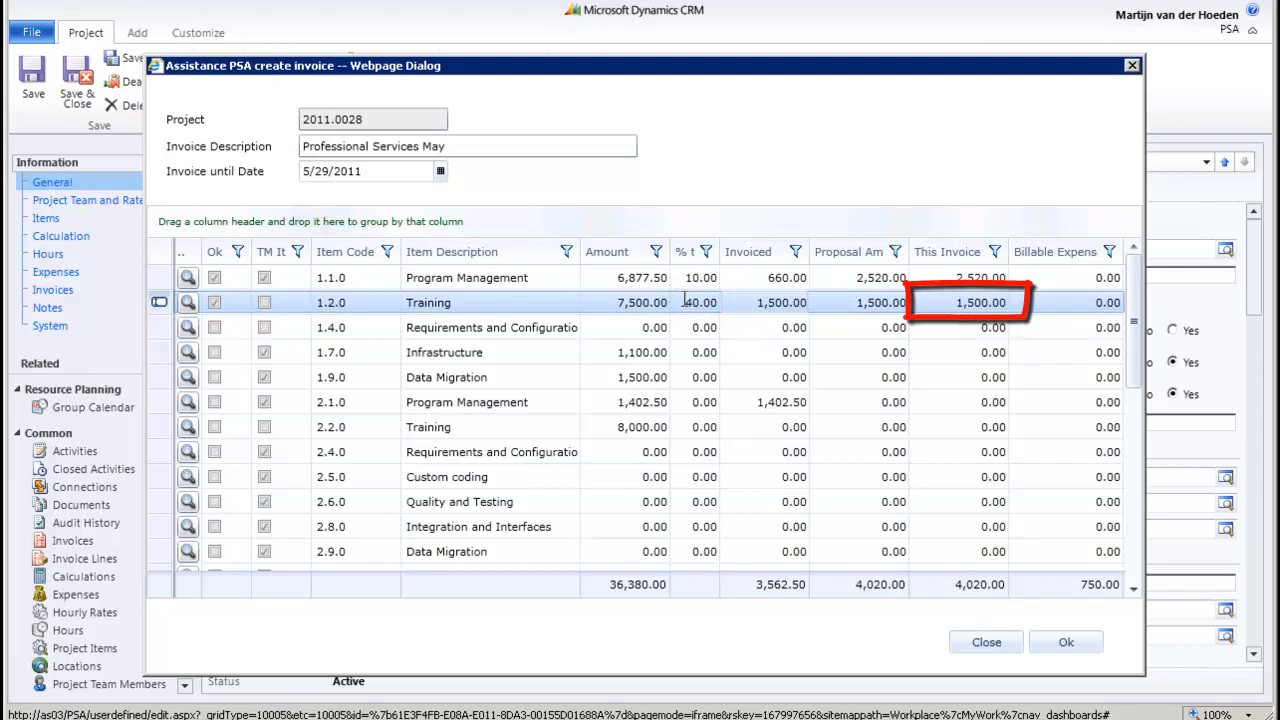
pyautogui.click(947, 302)
pyautogui.write('2000')
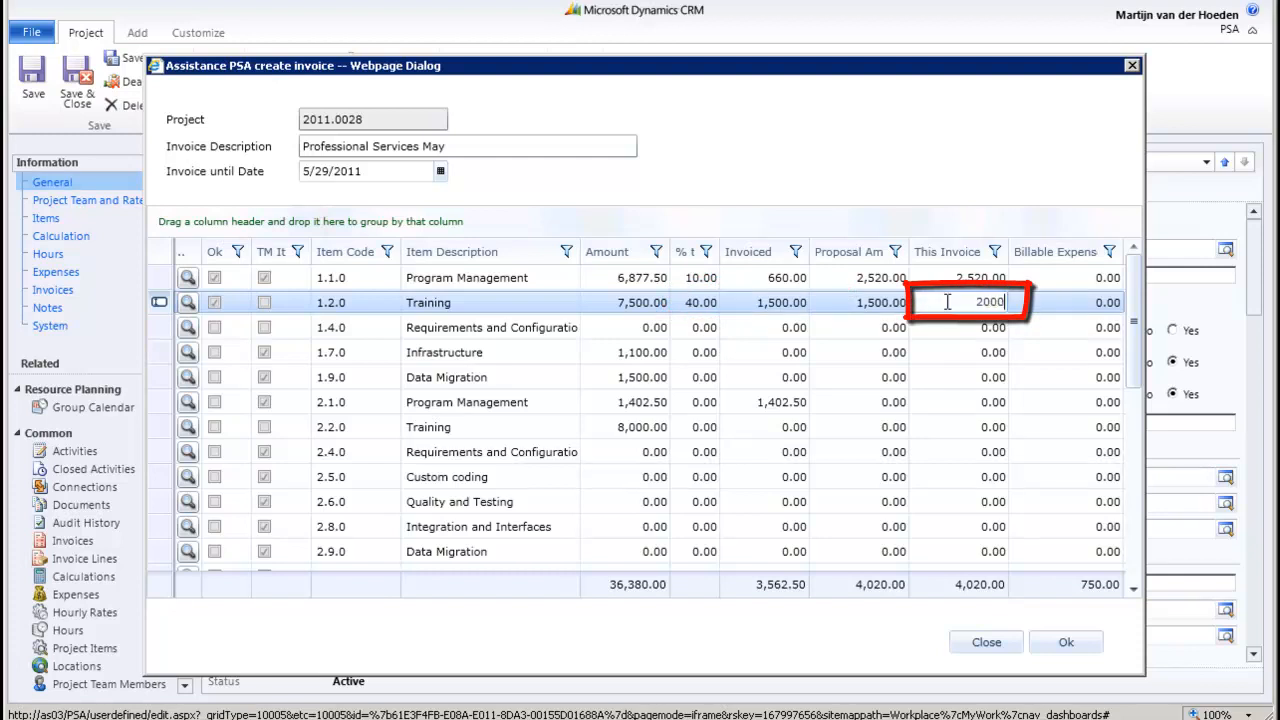
pyautogui.press('Return')
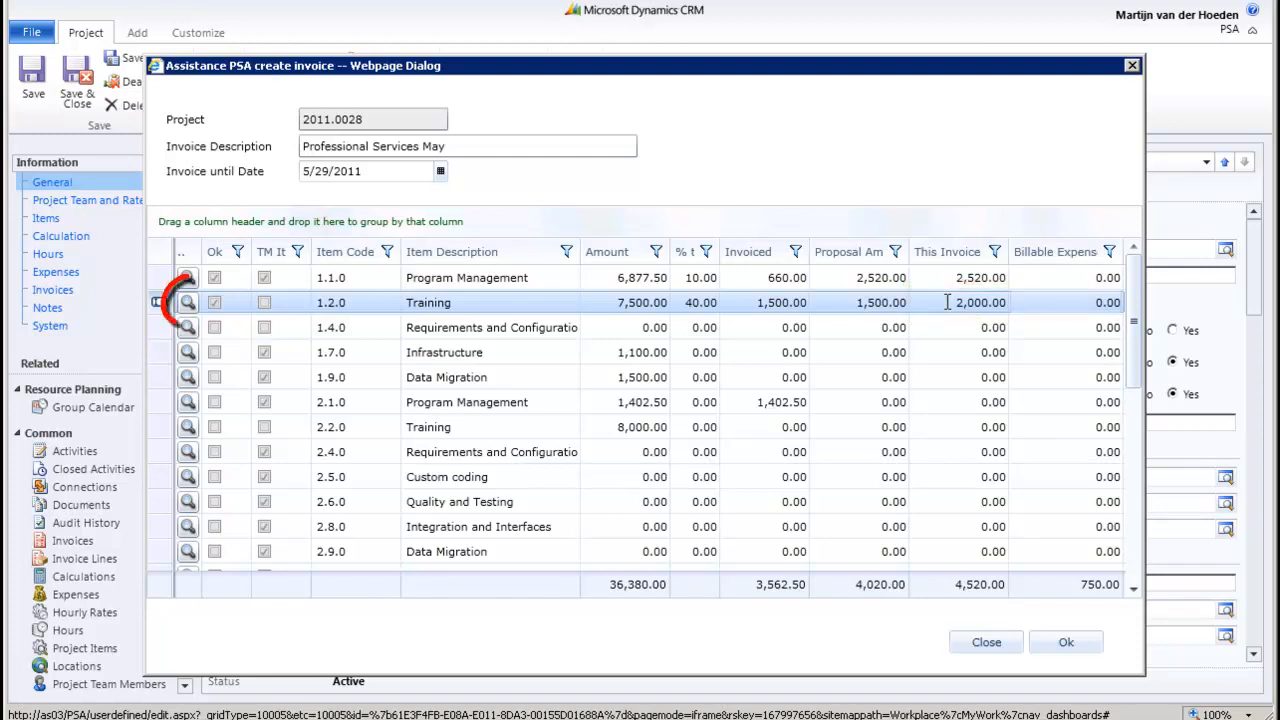
# Try to view the hour details of item 1.2.0 Training.
pyautogui.click(188, 303)
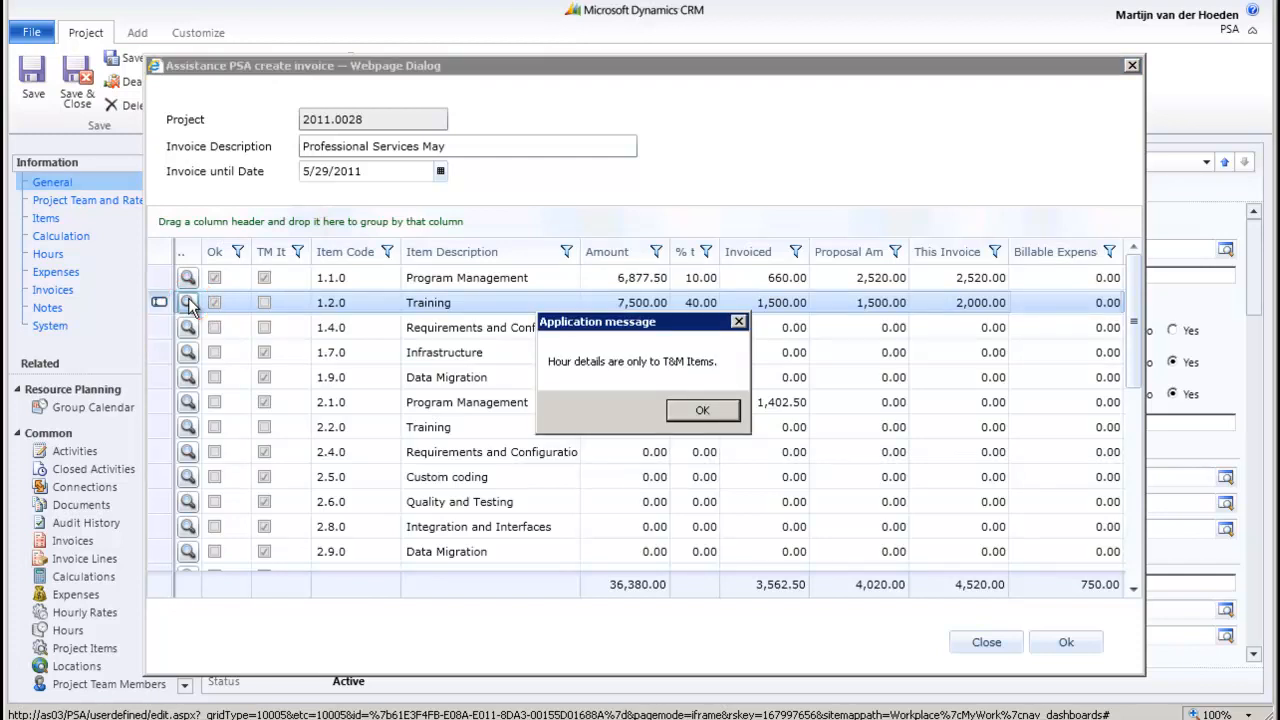
pyautogui.click(678, 414)
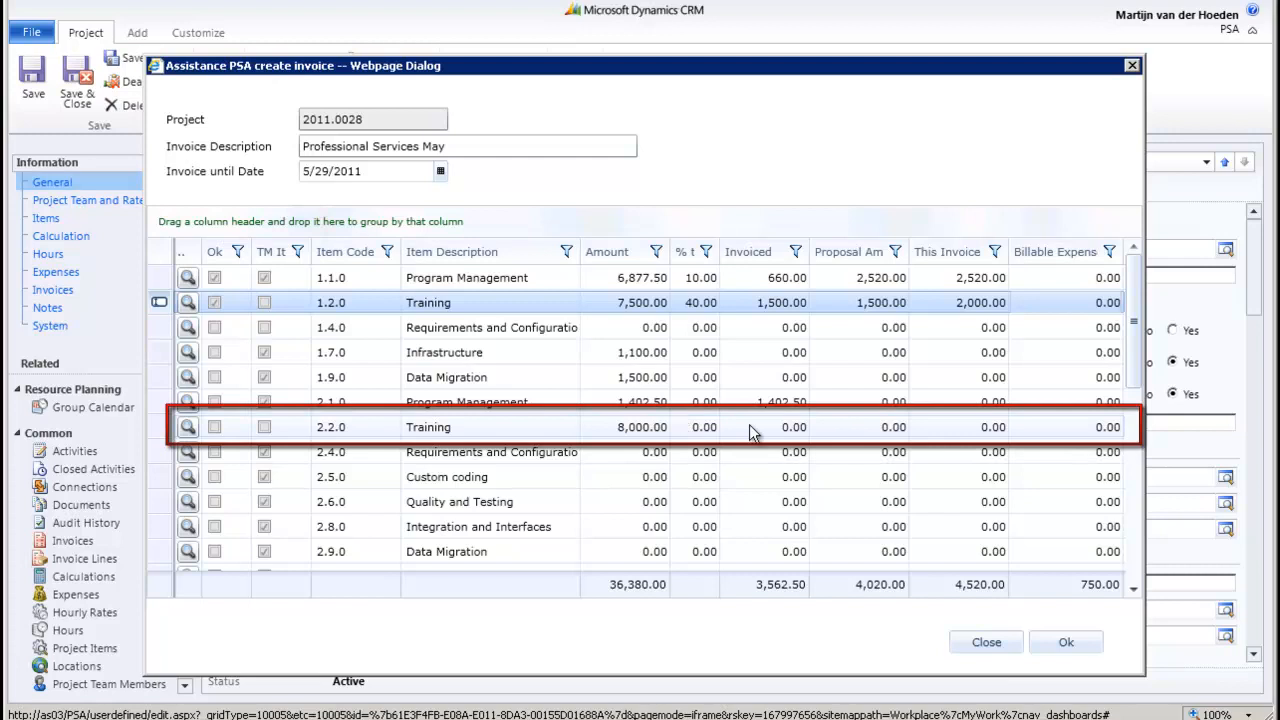
# Set the percentage of item 2.2.0 Training to 20.
pyautogui.click(713, 427)
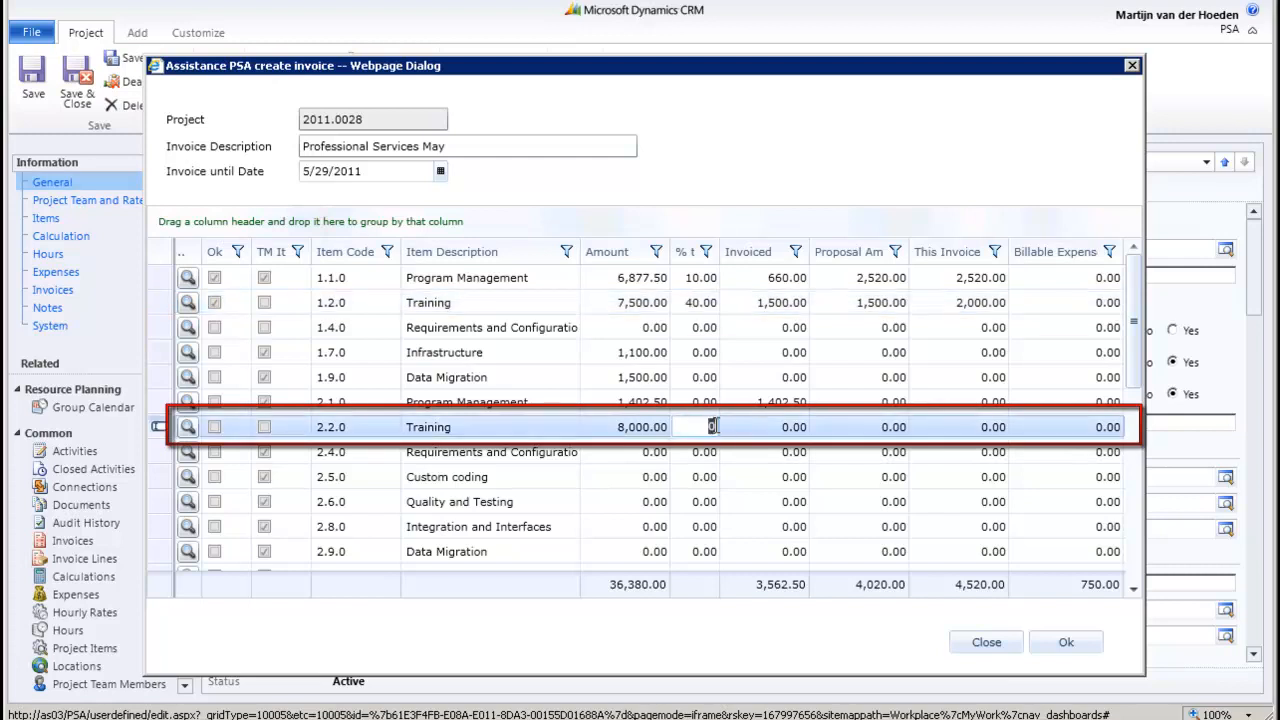
pyautogui.write('20')
pyautogui.press('Return')
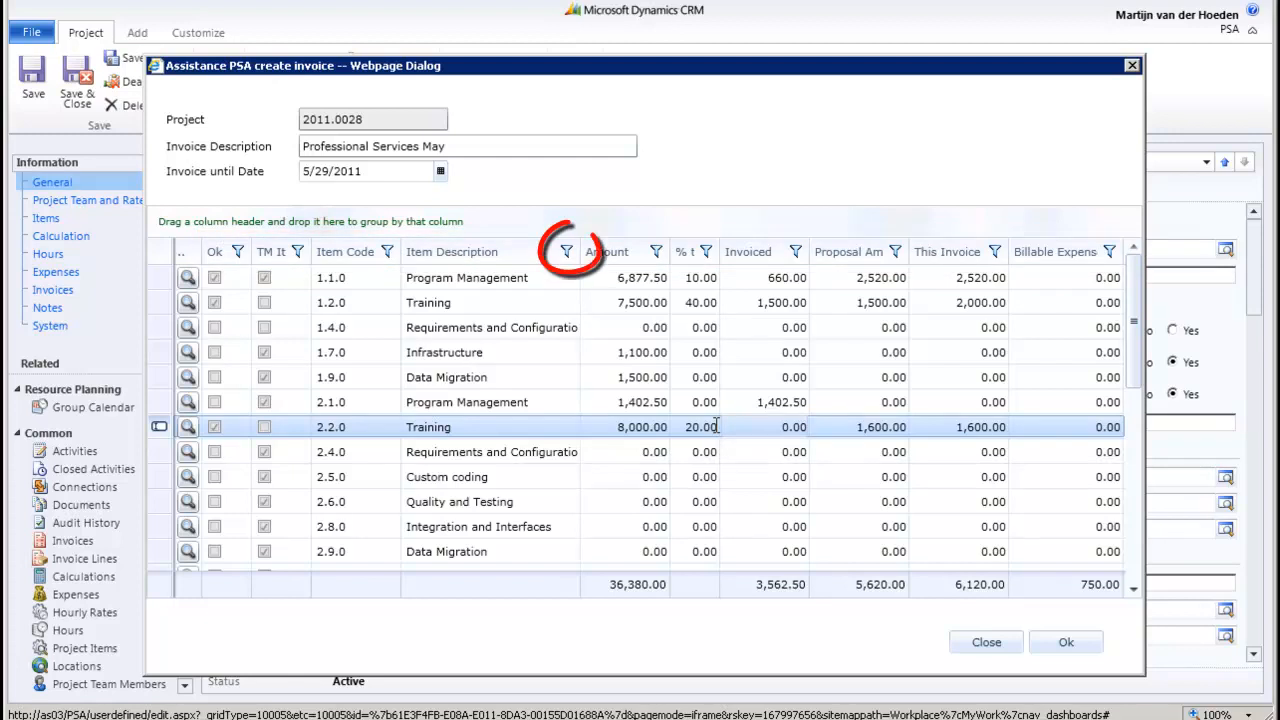
# Filter the invoice items by description to show only Training documentation and Travel and Accomodation.
pyautogui.click(566, 251)
pyautogui.scroll(-2, 783, 430)
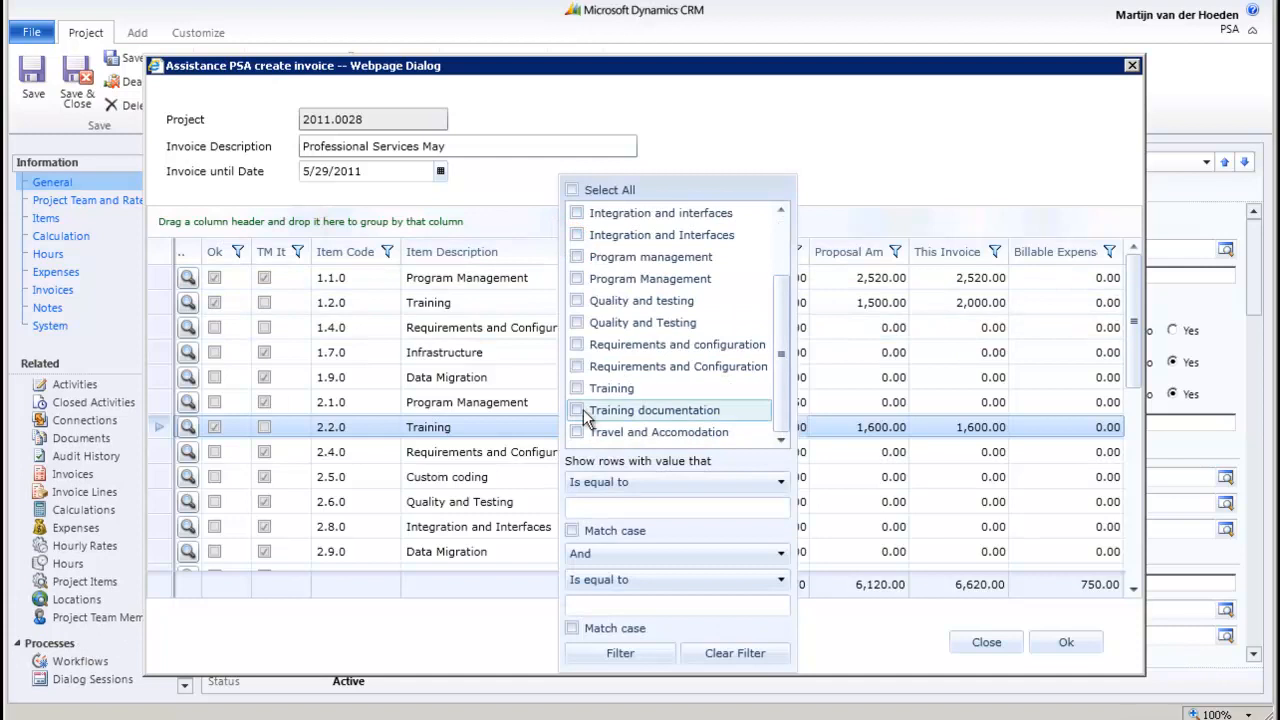
pyautogui.click(577, 410)
pyautogui.click(577, 433)
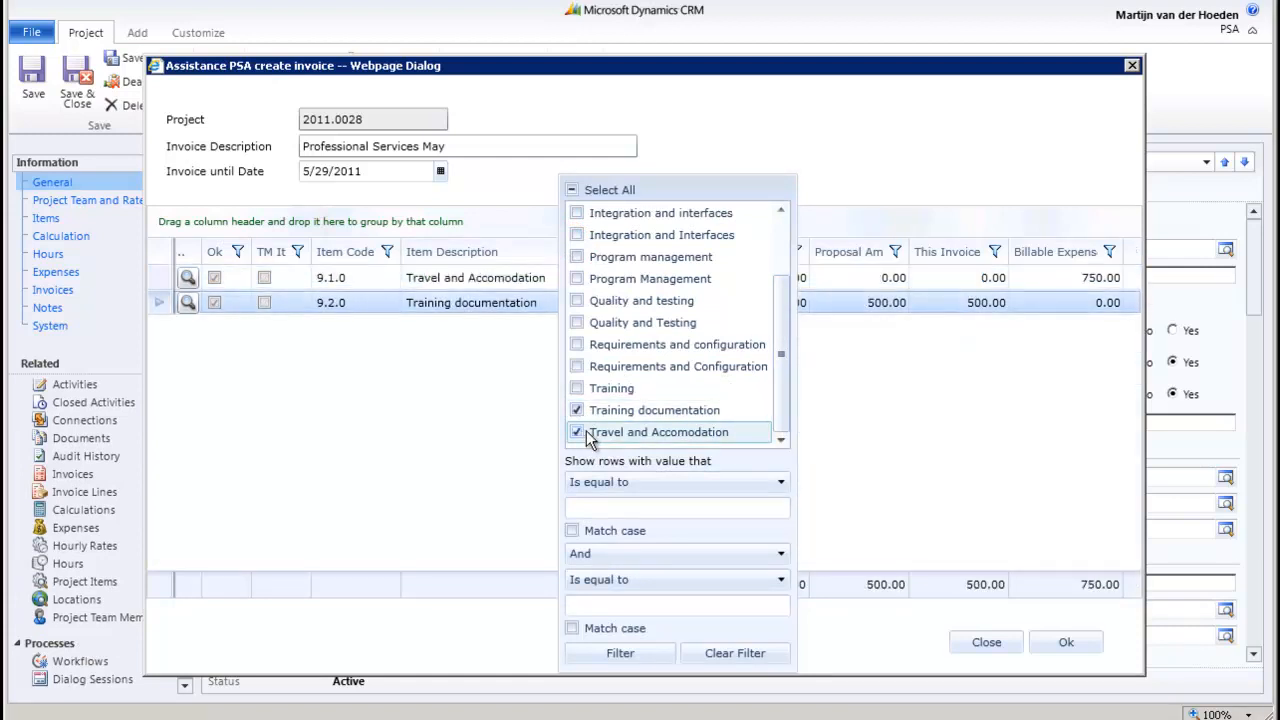
pyautogui.click(906, 455)
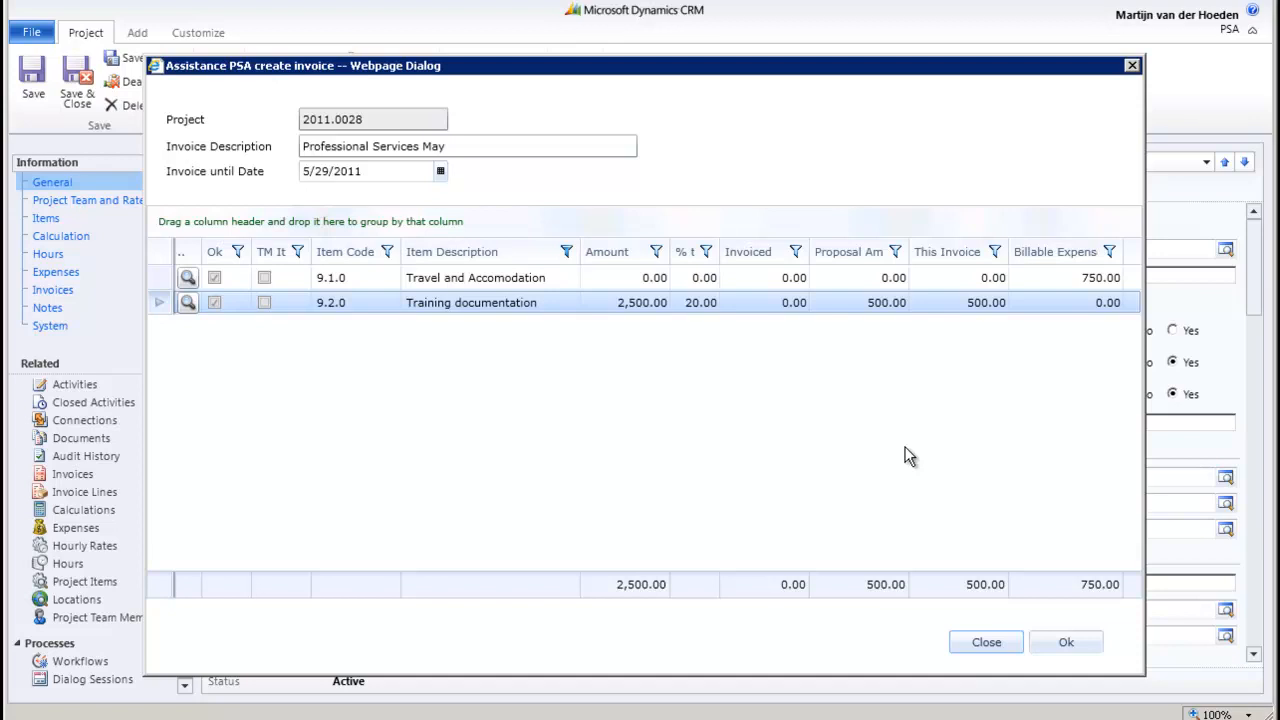
# Set the percentage of item 9.2.0 Training documentation to 50.
pyautogui.click(695, 302)
pyautogui.doubleClick(695, 302)
pyautogui.write('50')
pyautogui.press('Return')
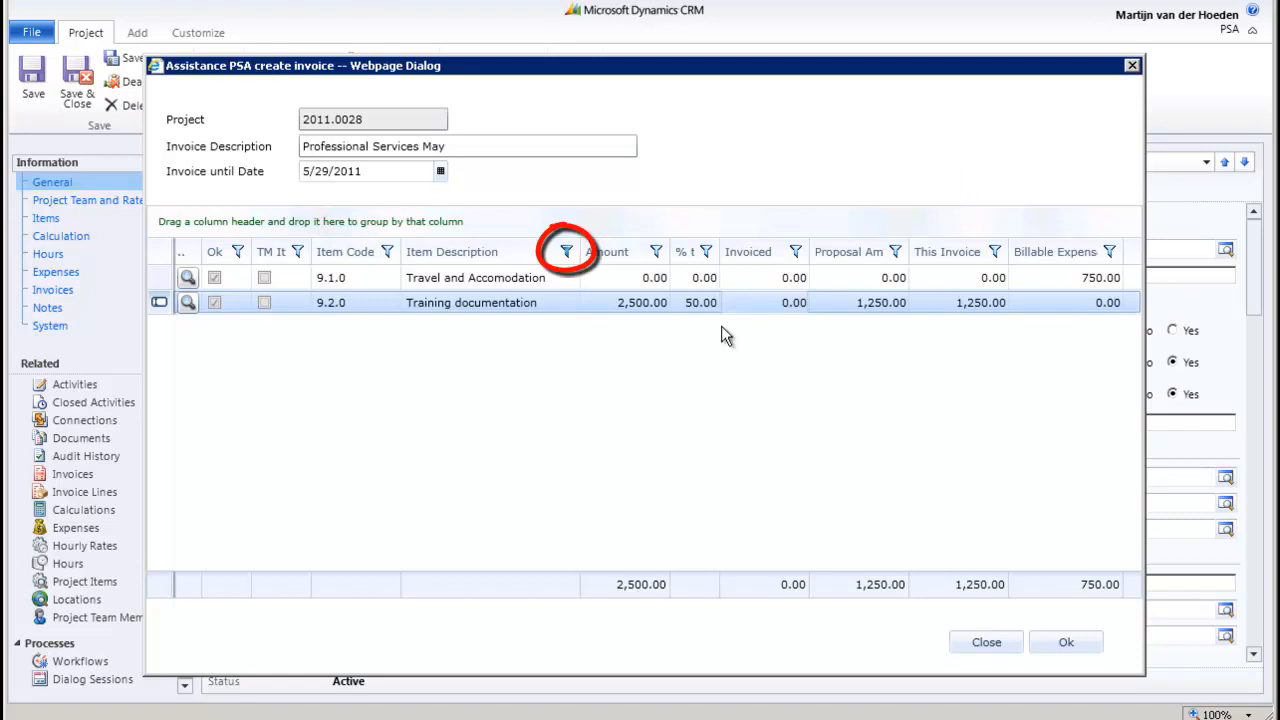
# Clear the item description filter and create the invoice from the proposal.
pyautogui.click(566, 251)
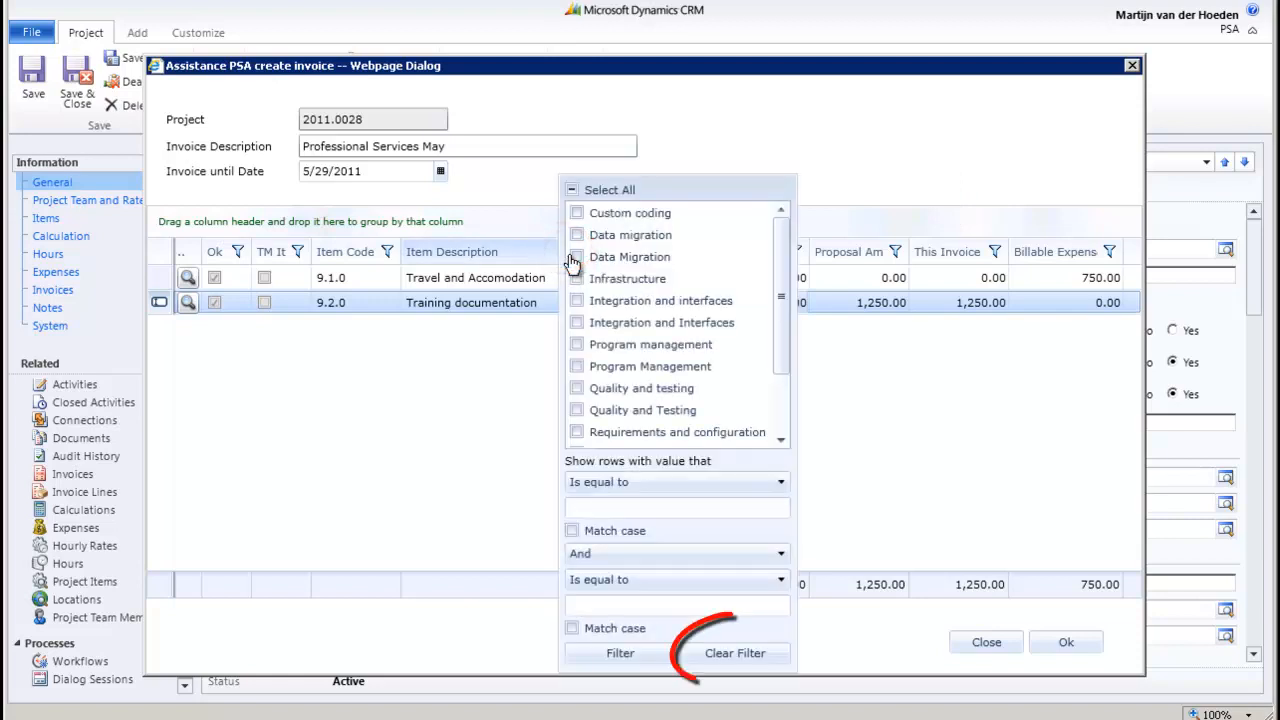
pyautogui.click(695, 655)
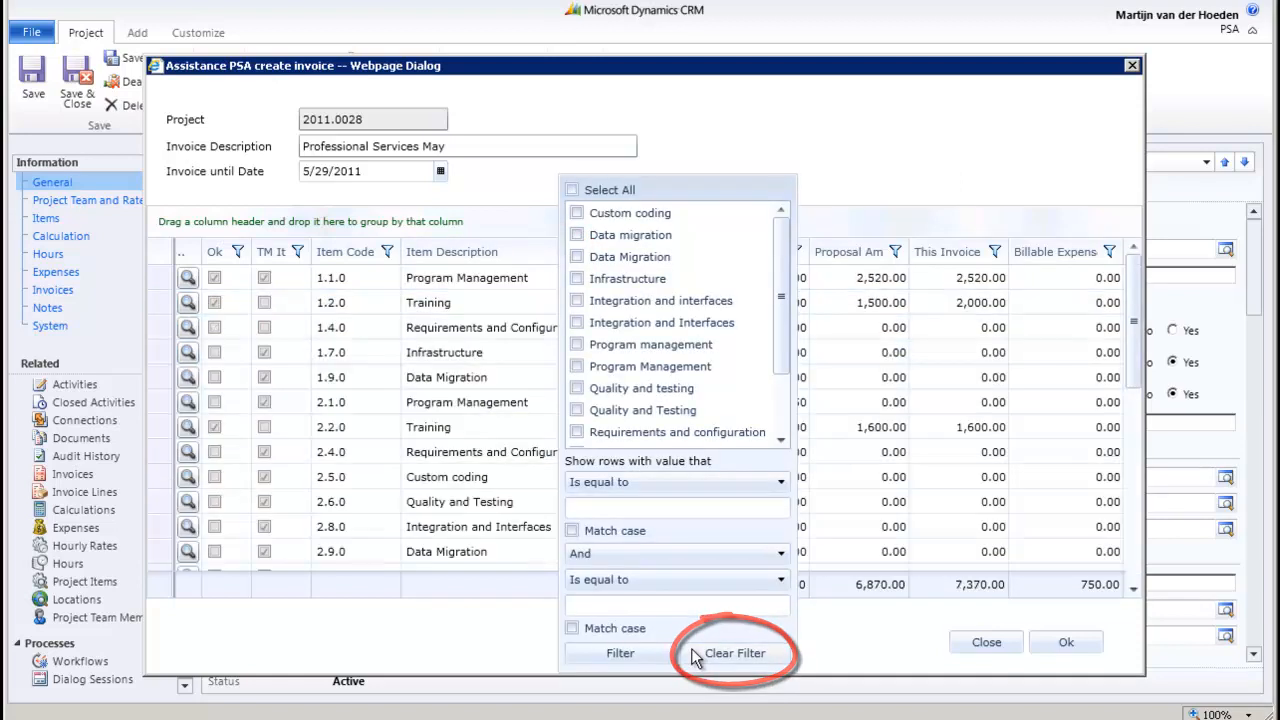
pyautogui.click(859, 350)
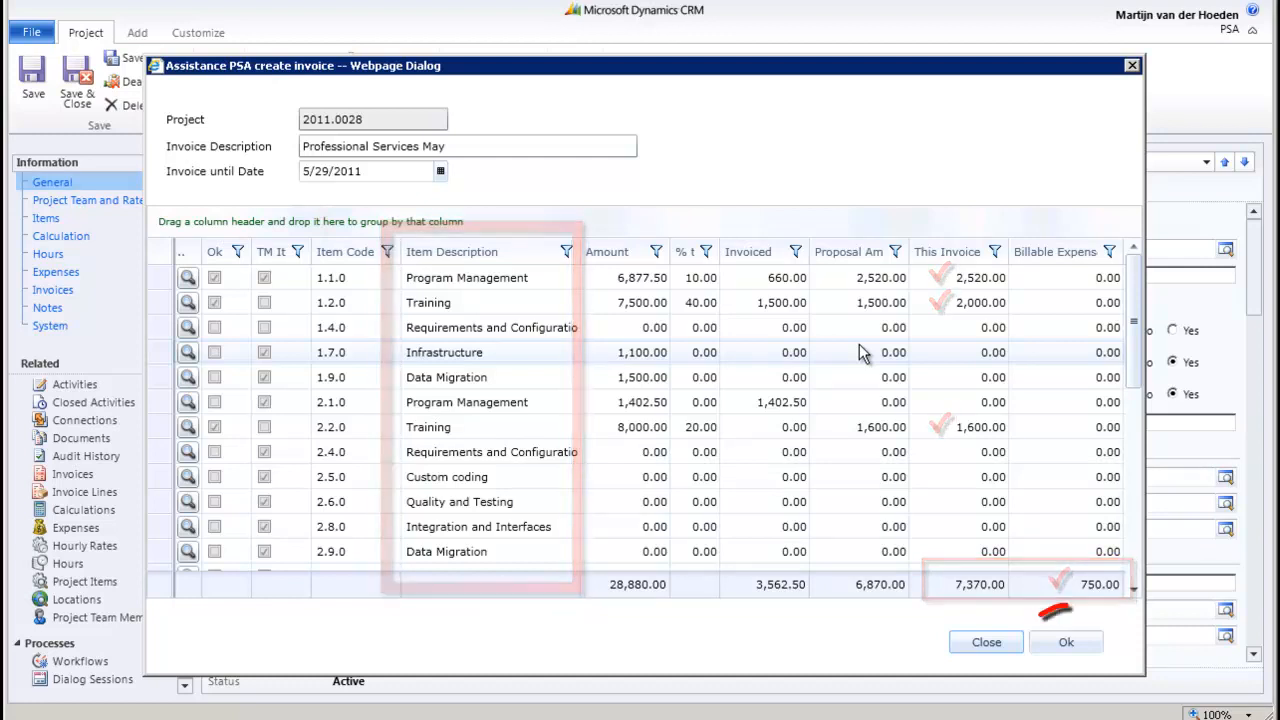
pyautogui.click(1040, 642)
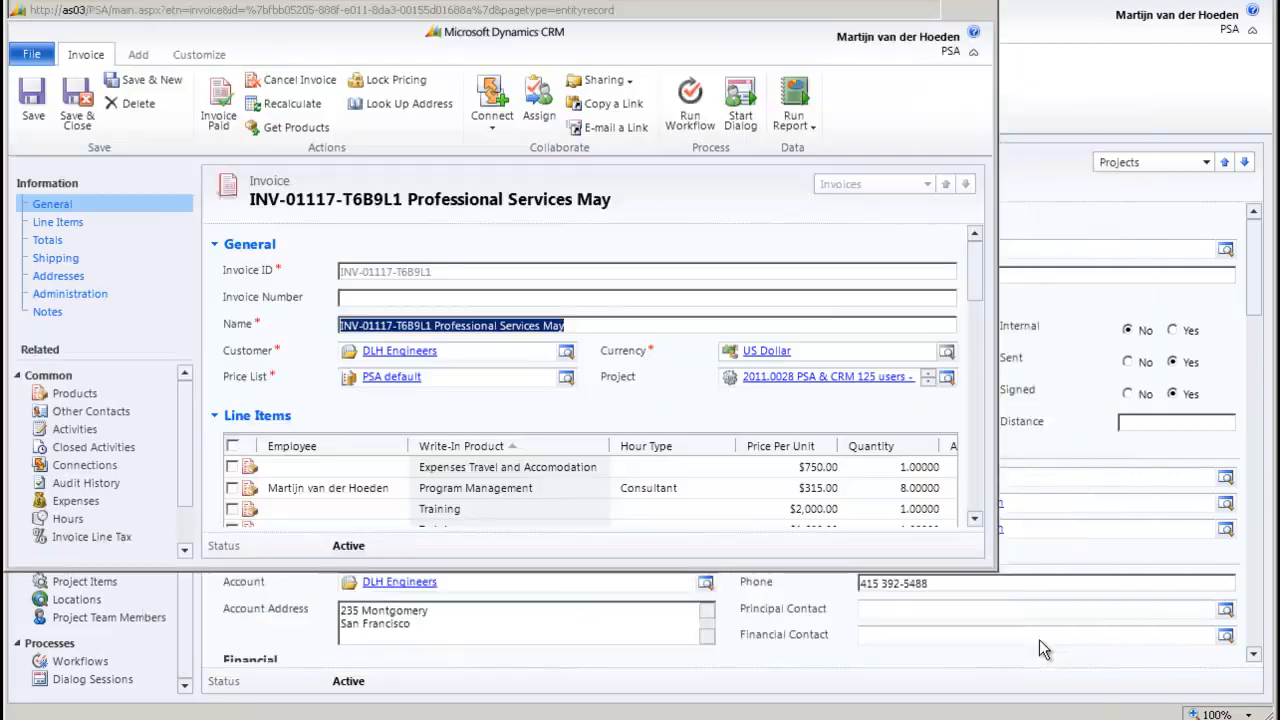
# Set the quantity of the Program Management line on the new invoice to 10, saving and closing the line.
pyautogui.doubleClick(970, 47)
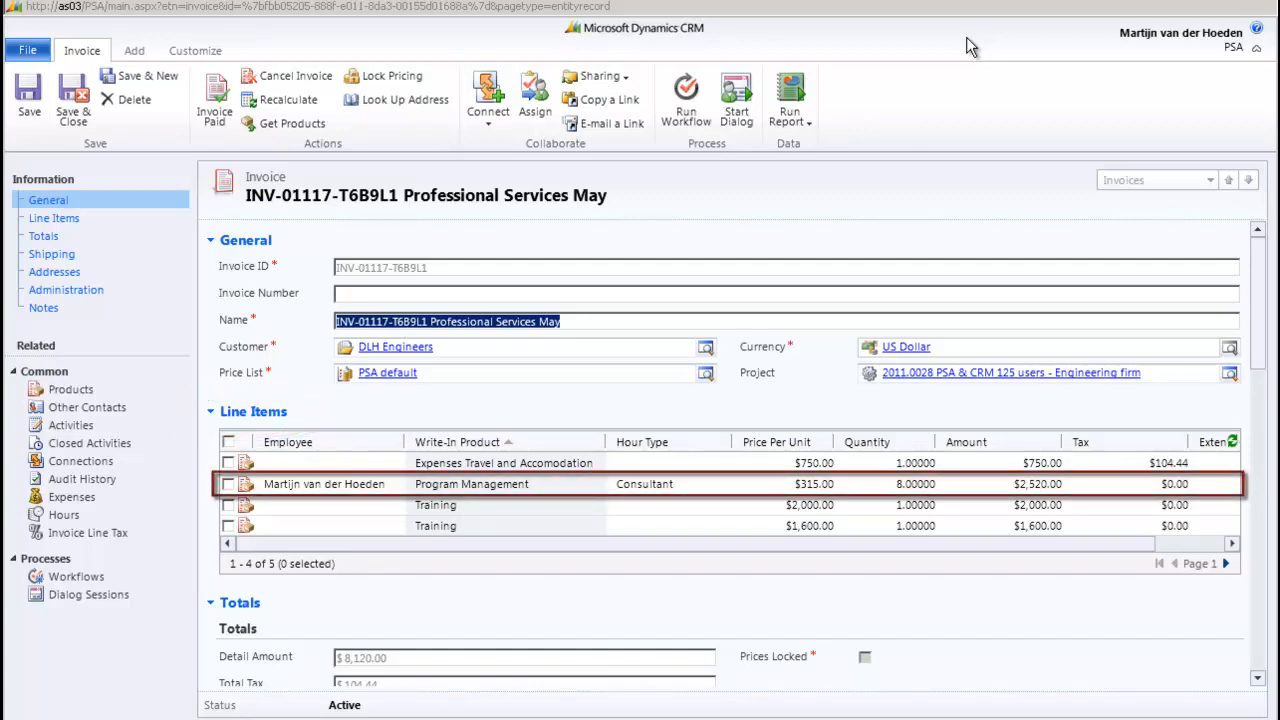
pyautogui.click(338, 490)
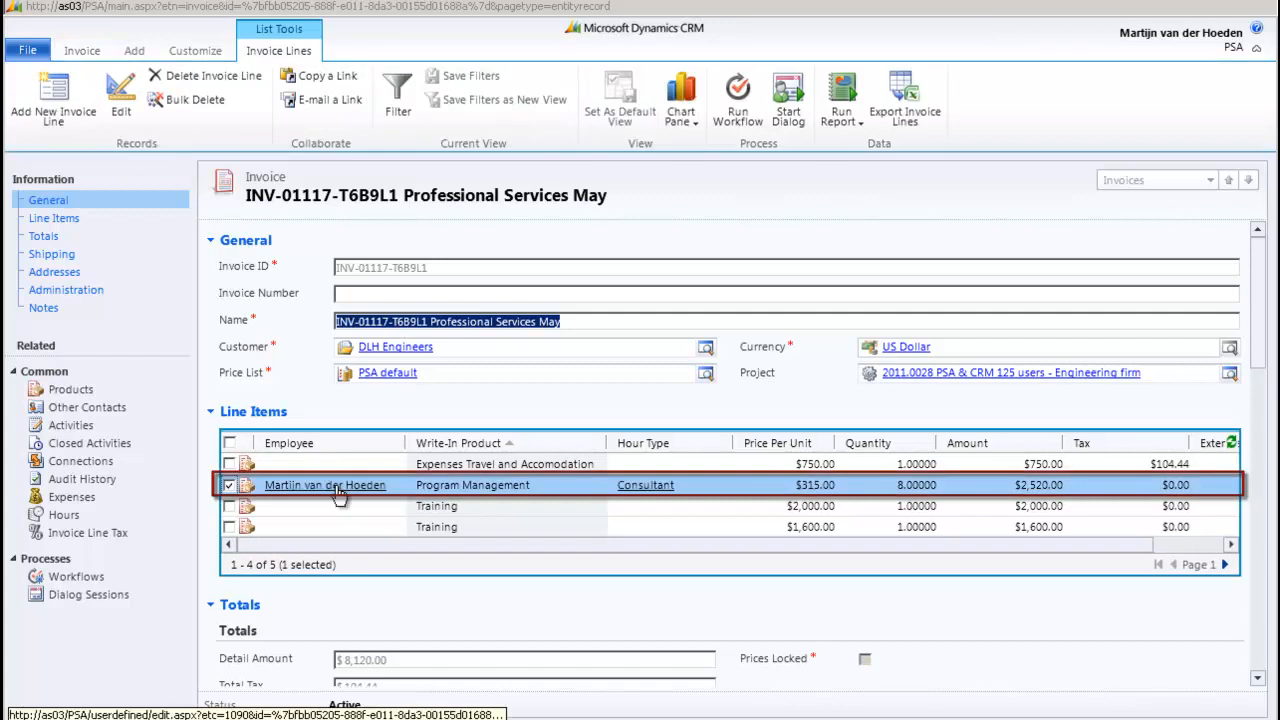
pyautogui.doubleClick(338, 490)
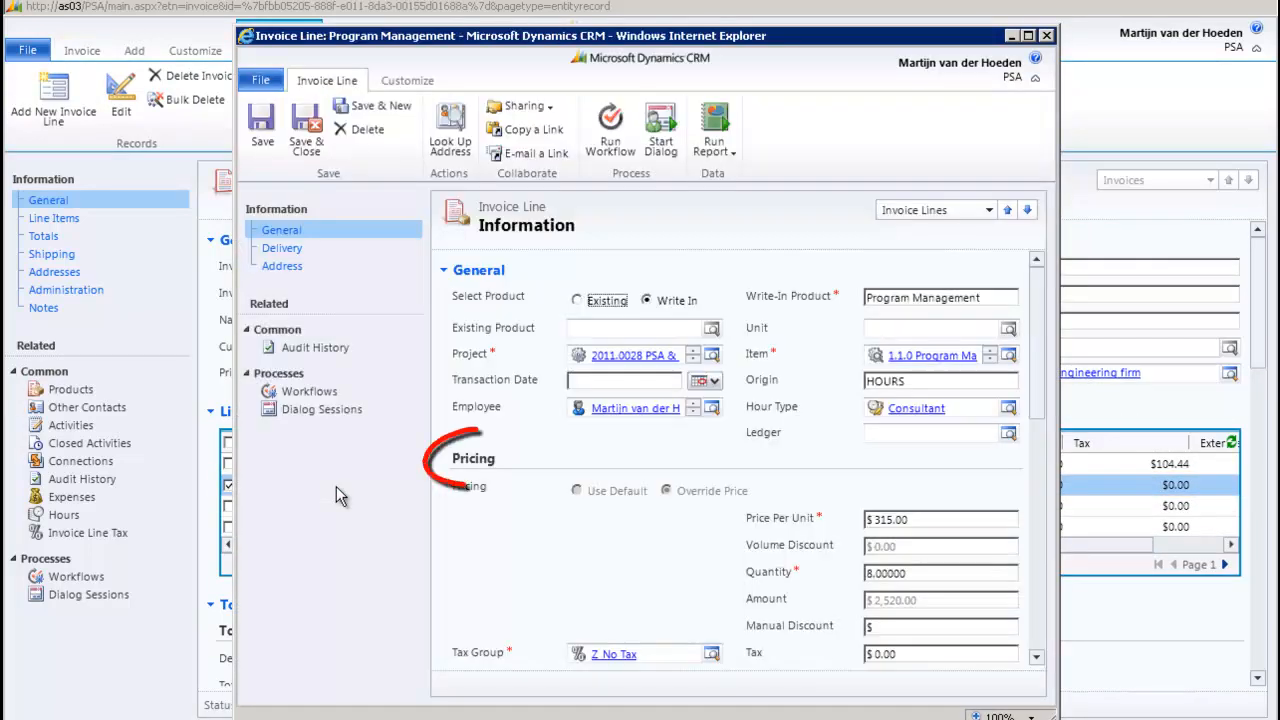
pyautogui.moveTo(908, 574); pyautogui.dragTo(800, 574)
pyautogui.write('10')
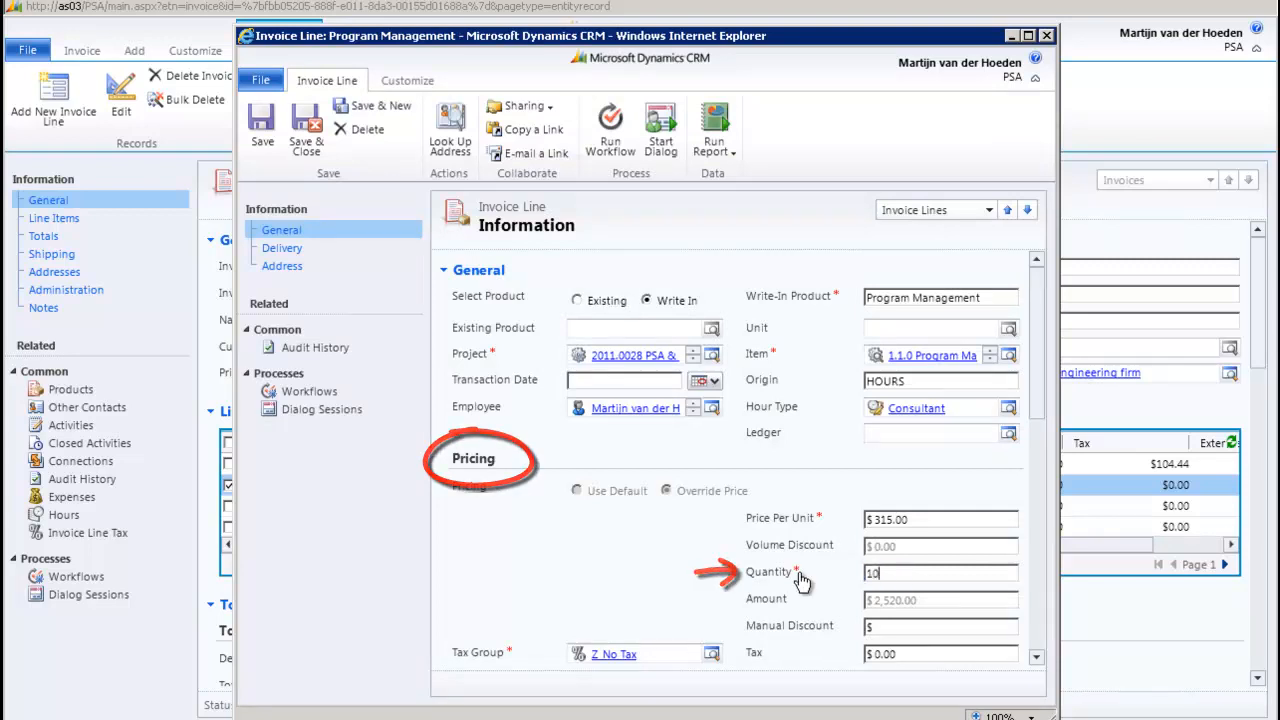
pyautogui.click(260, 130)
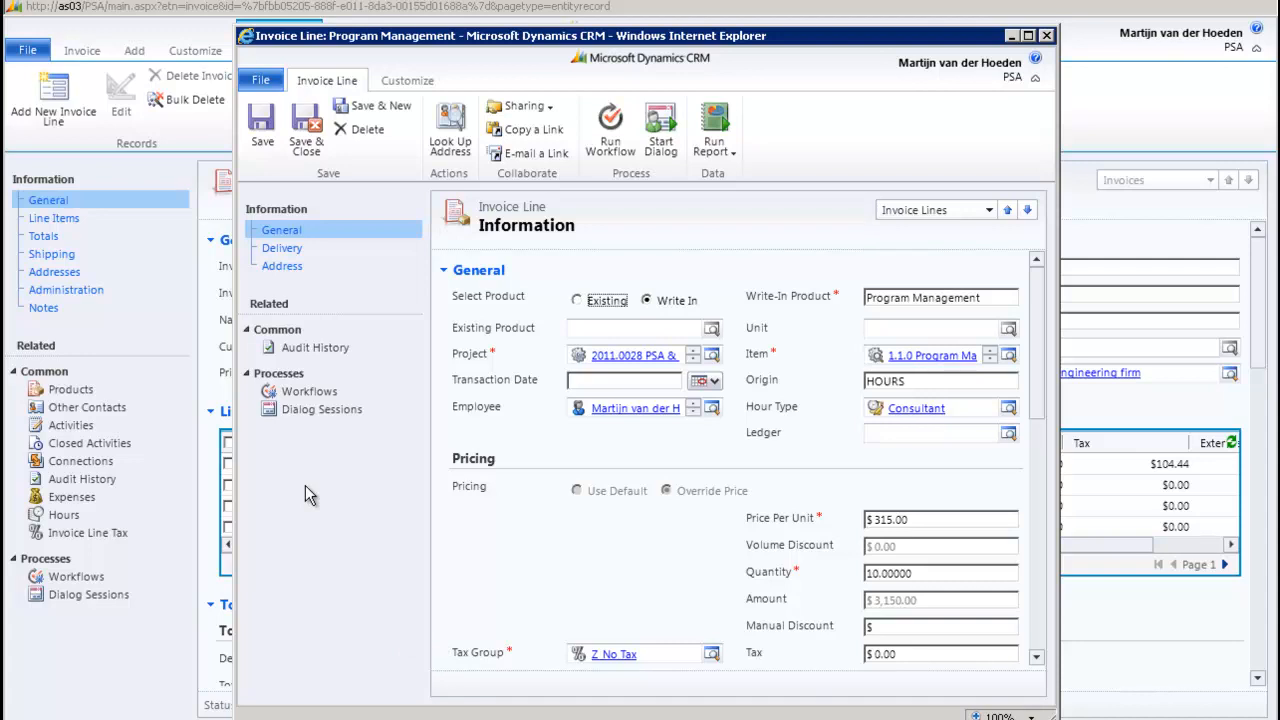
pyautogui.click(1047, 37)
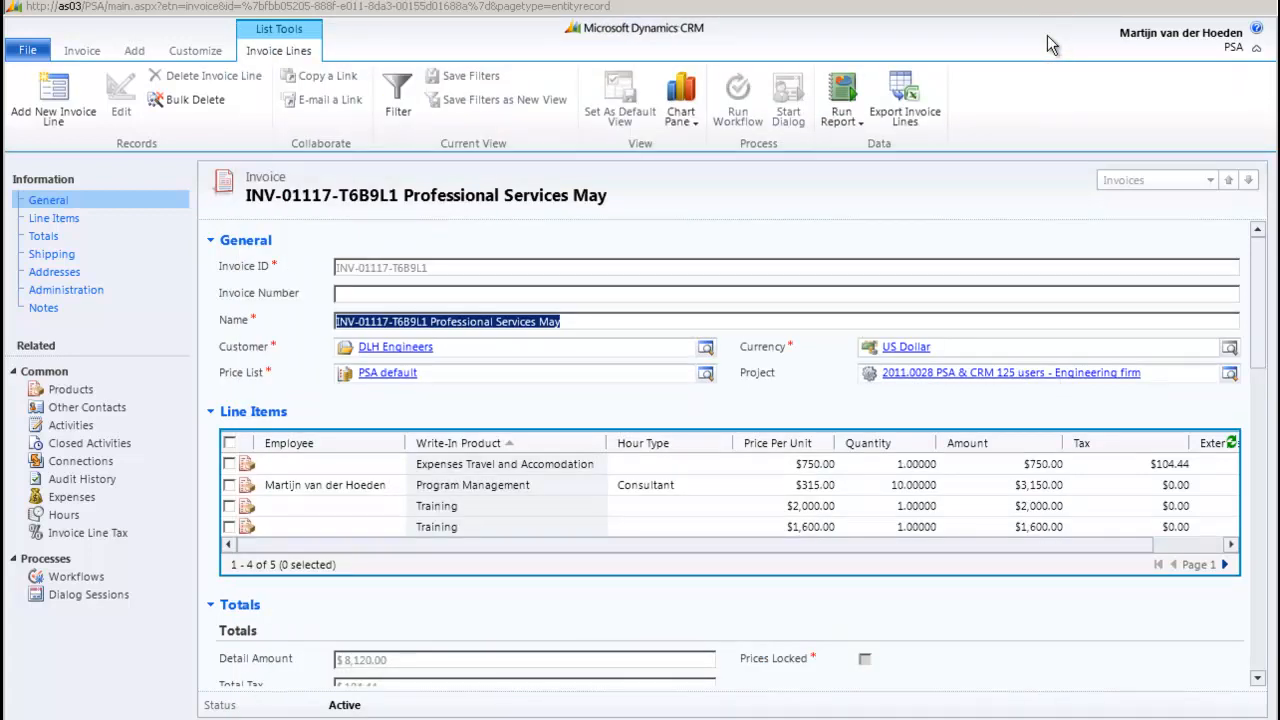
# Examine the invoice line tax records, including tax types, percentages and amounts, and return to the invoice's general information.
pyautogui.click(1005, 466)
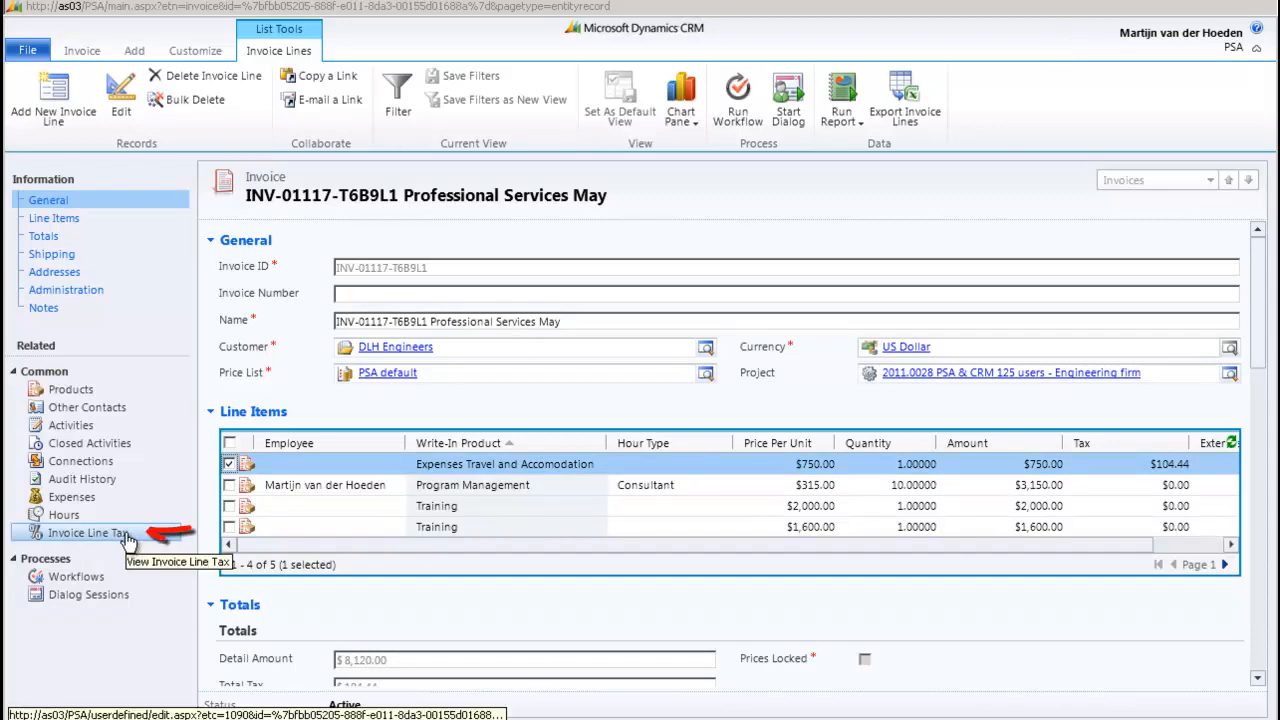
pyautogui.click(90, 533)
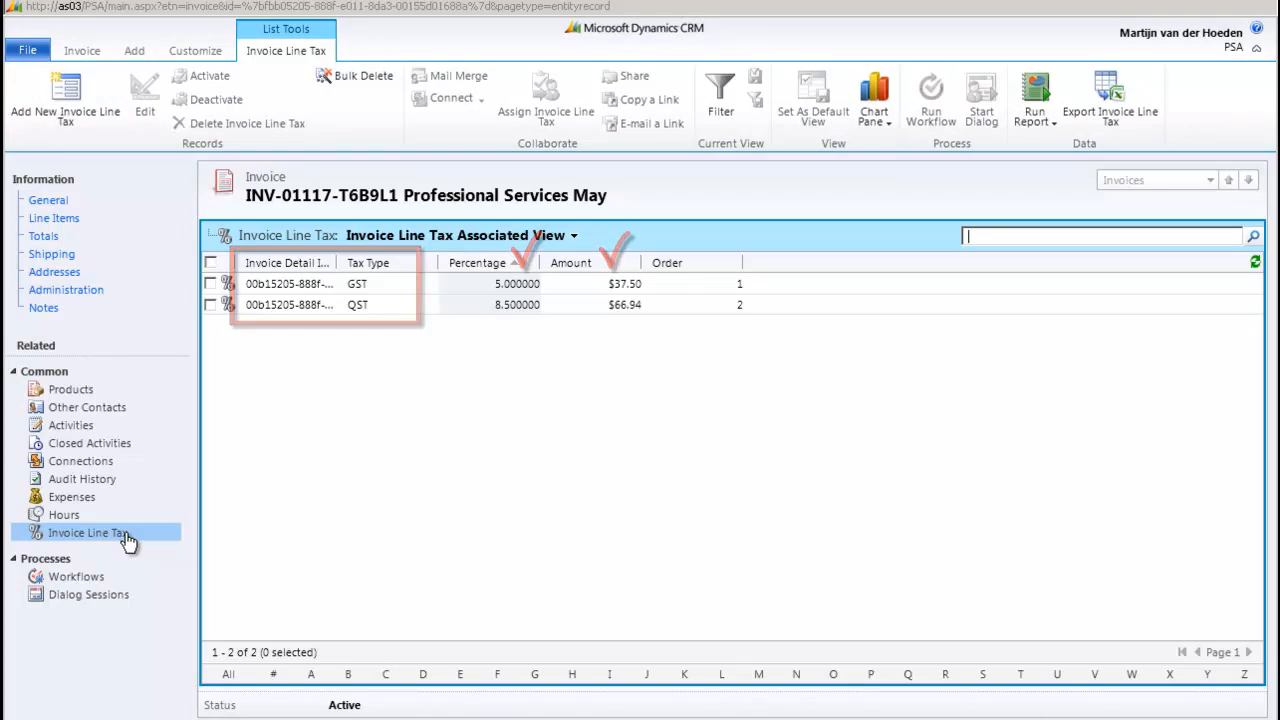
pyautogui.click(135, 203)
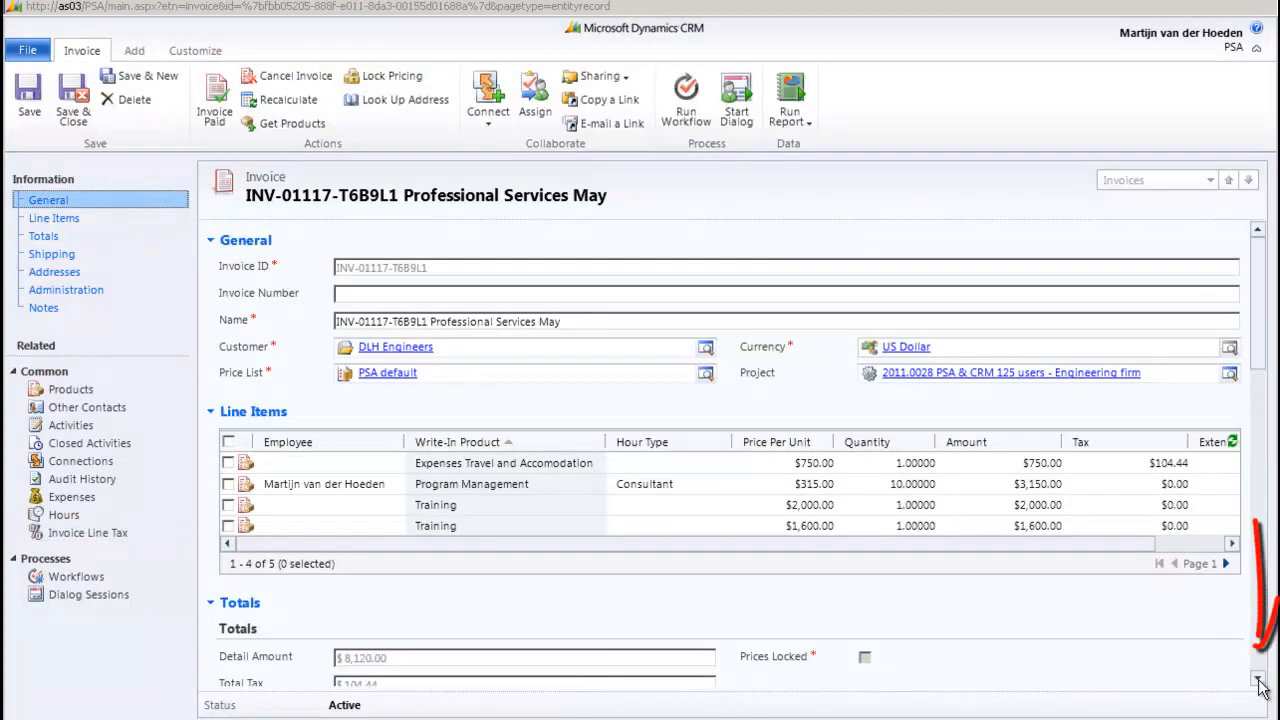
# Review the rest of the invoice form including its totals, and check the invoices listed on project 2011.0028.
pyautogui.click(1258, 680)
pyautogui.click(1258, 680)
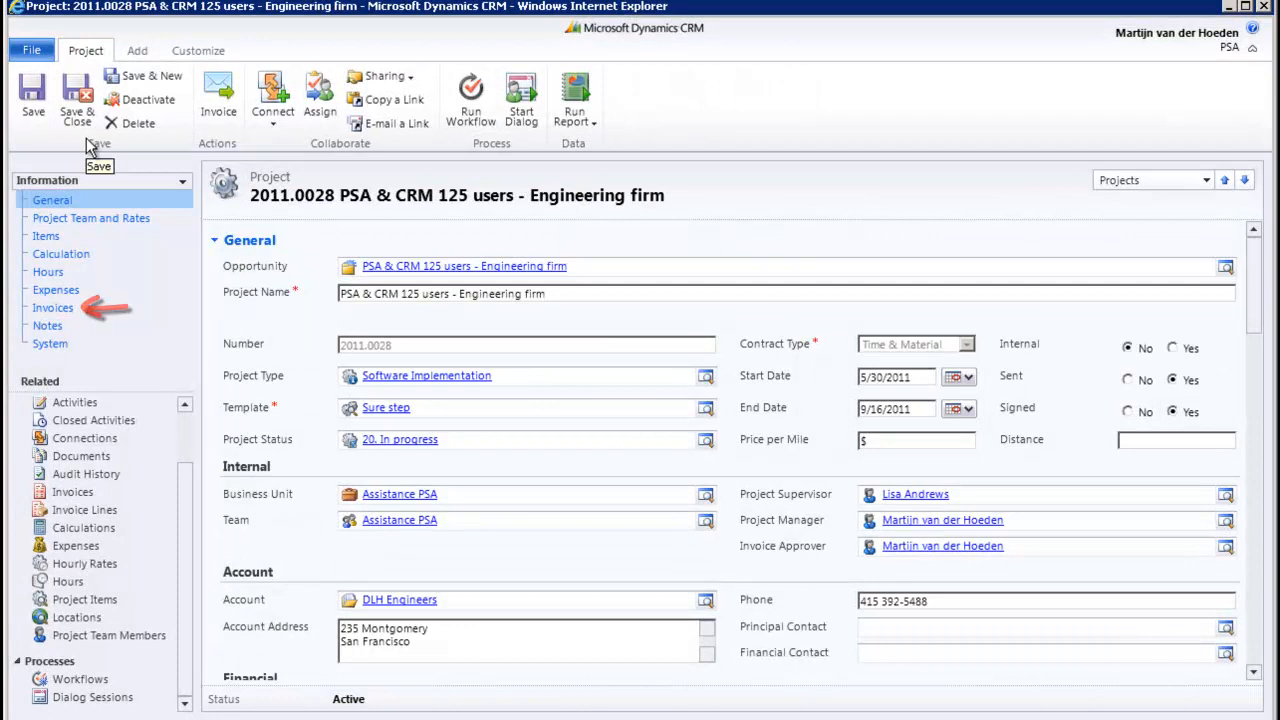
pyautogui.click(70, 308)
pyautogui.click(686, 481)
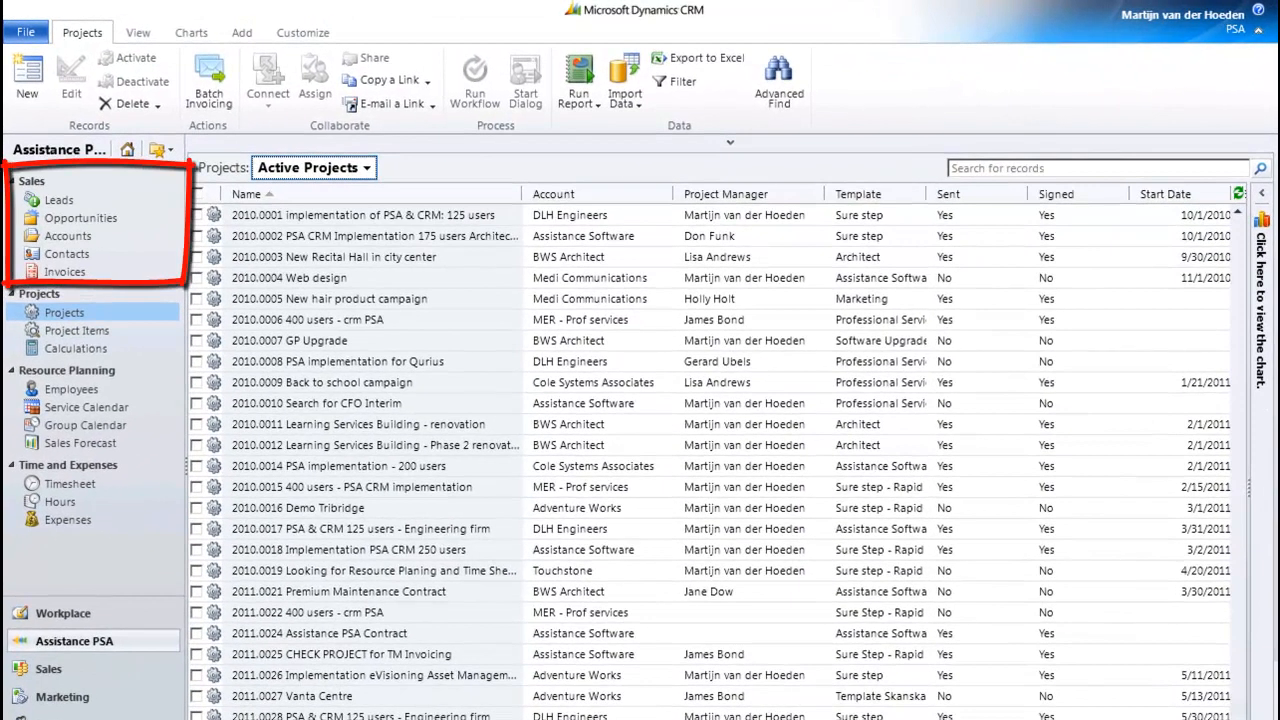
# Approve the Professional Services May invoice for DLH Engineers from the Approve Invoices view, and return the list to All Invoices.
pyautogui.click(120, 277)
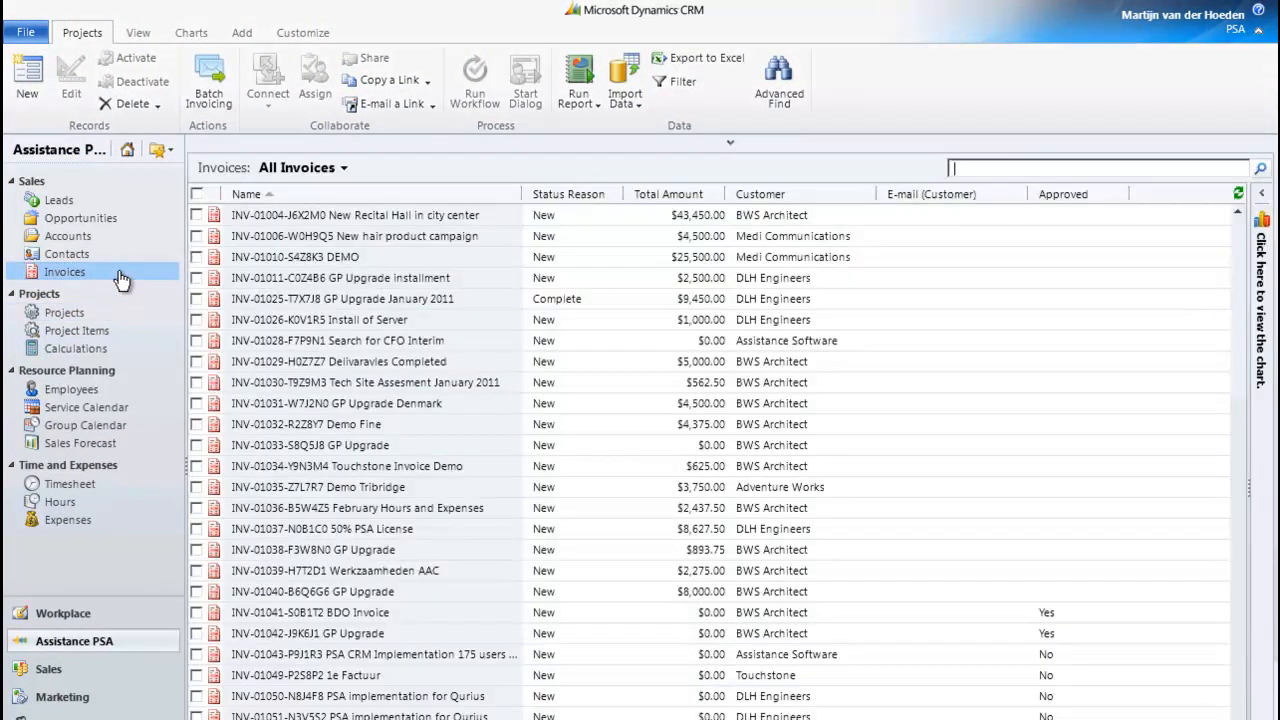
pyautogui.click(345, 169)
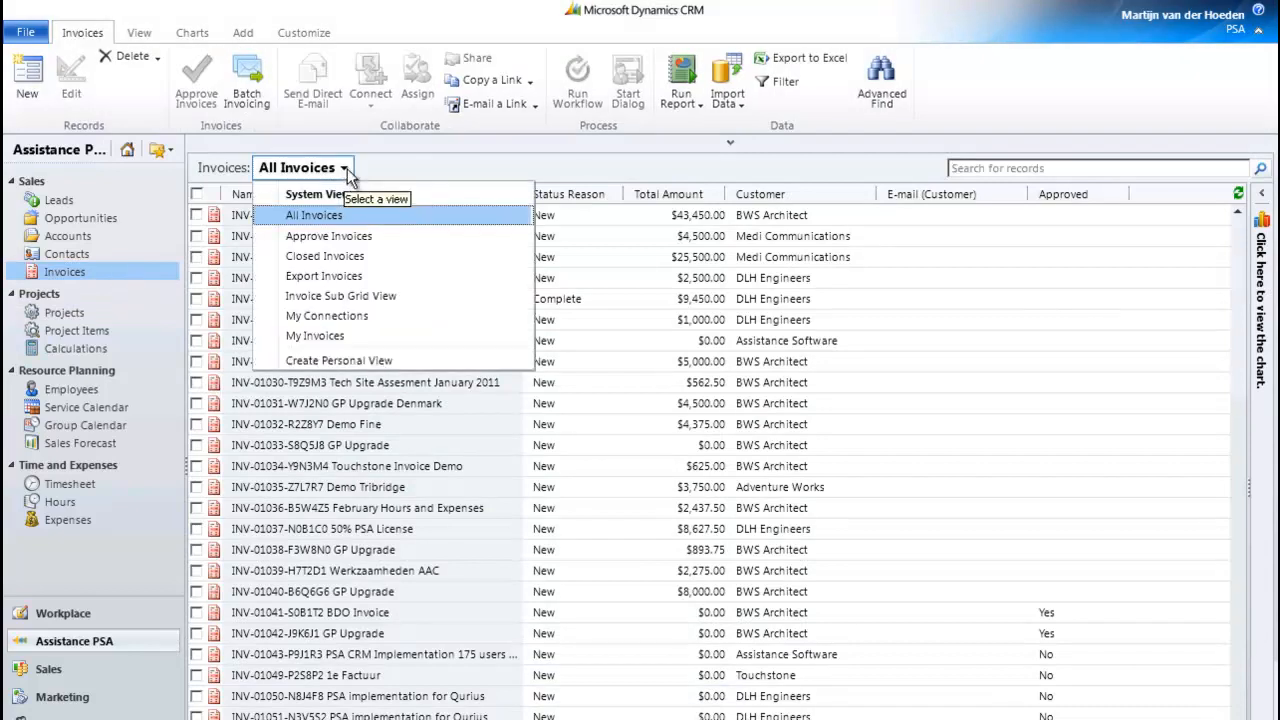
pyautogui.click(497, 246)
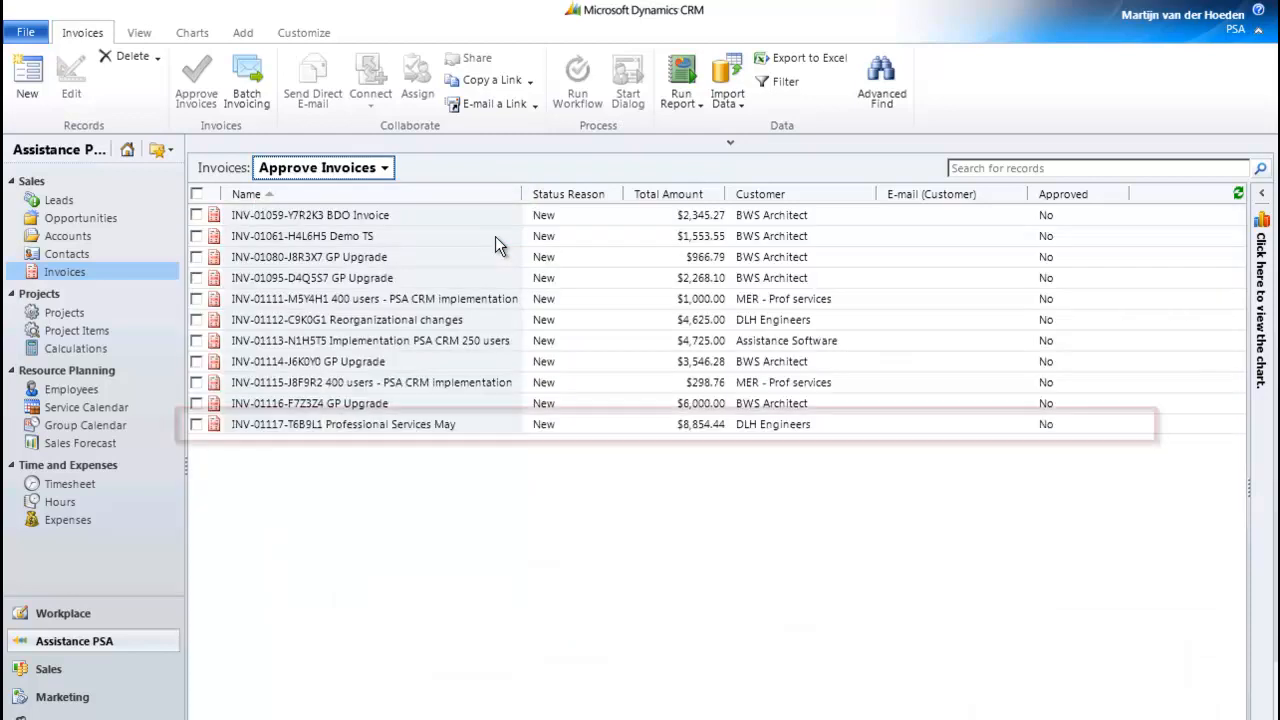
pyautogui.click(196, 424)
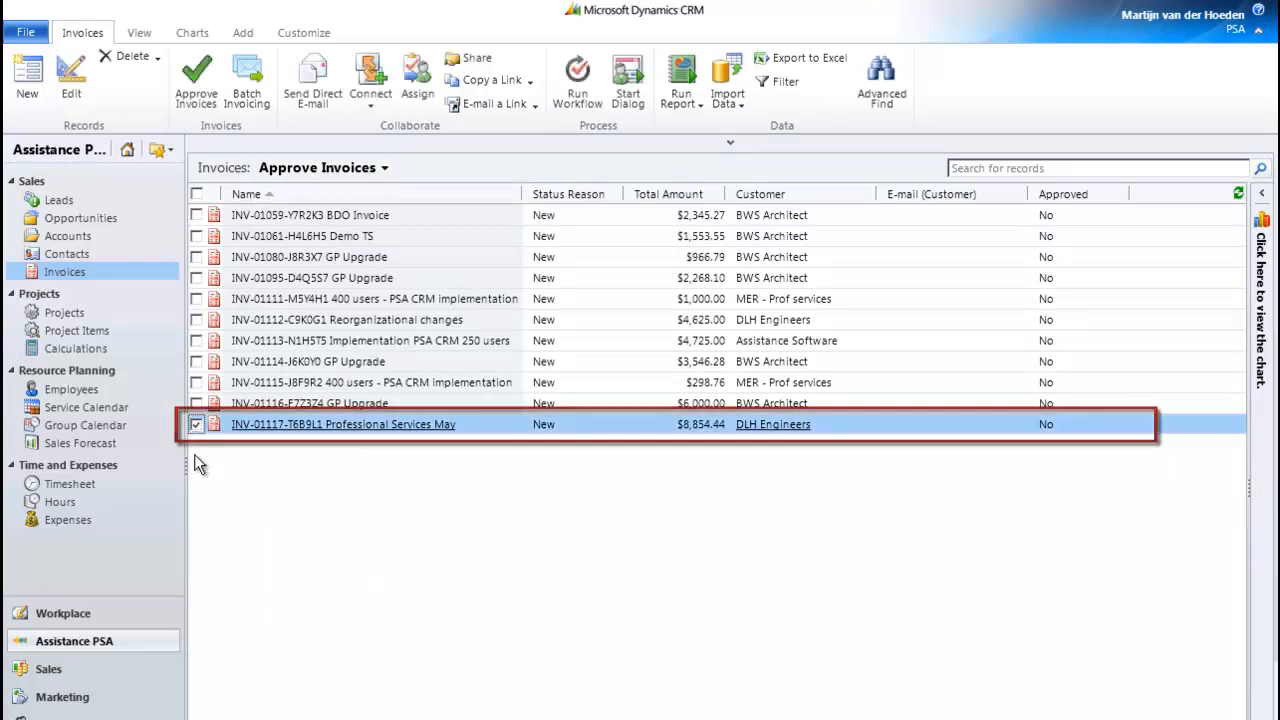
pyautogui.click(196, 105)
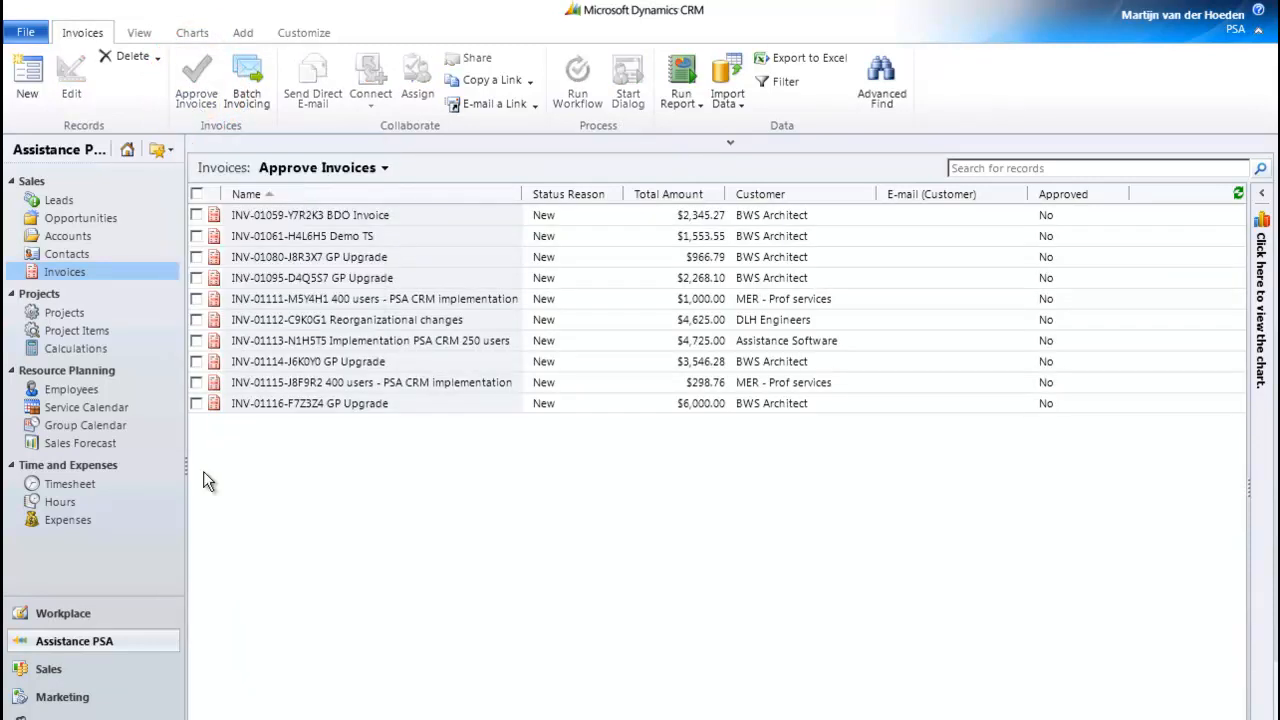
pyautogui.click(385, 170)
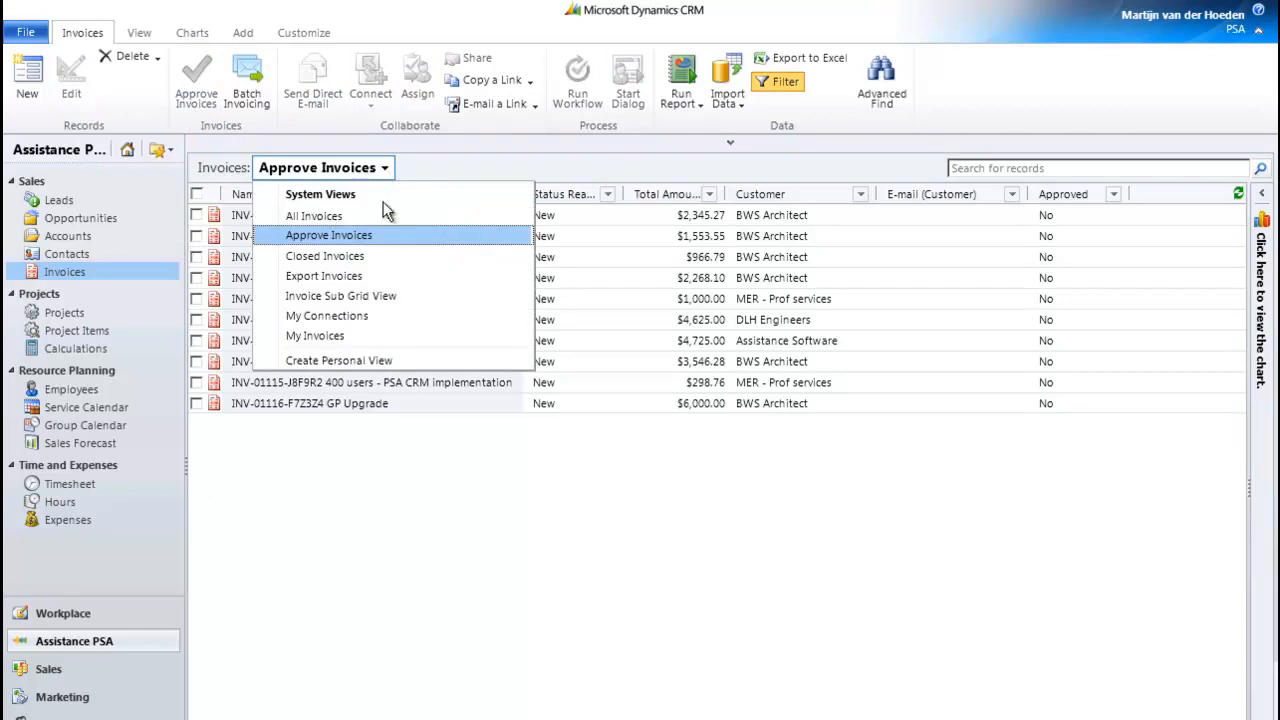
pyautogui.click(385, 218)
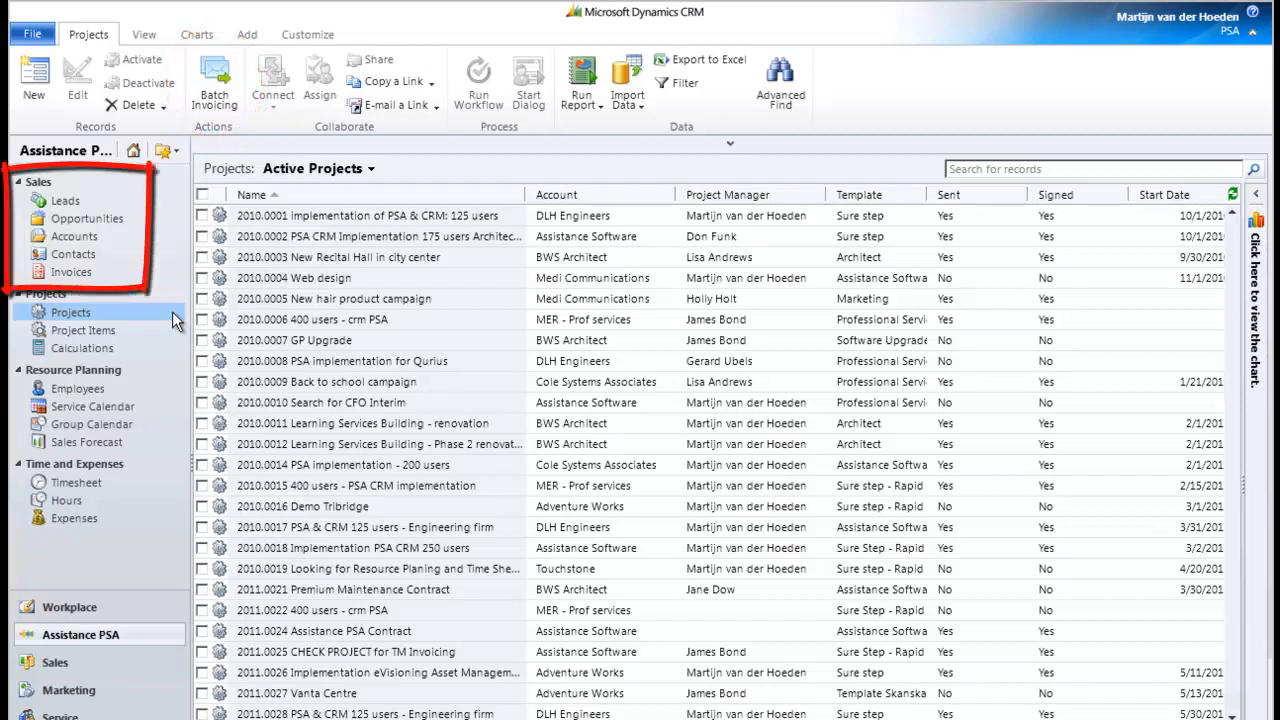
# Open batch invoicing for the invoices and examine the available project types and the invoice until date calendar.
pyautogui.click(116, 275)
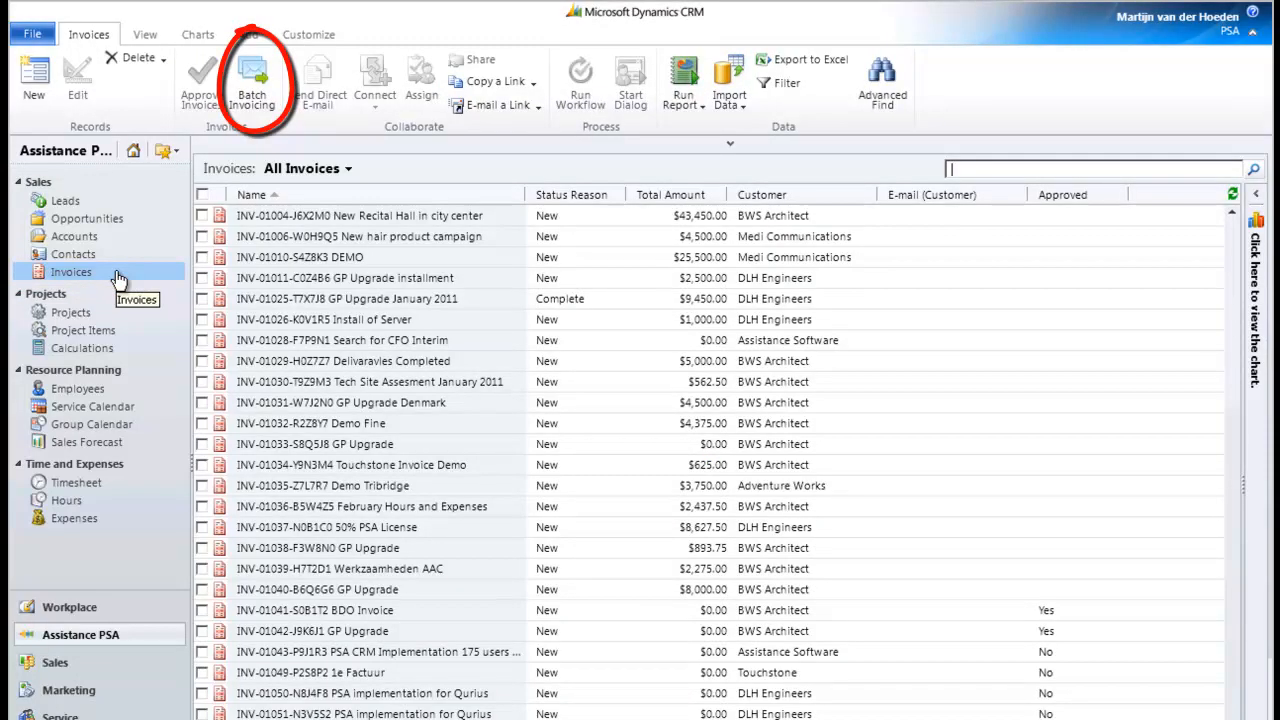
pyautogui.click(253, 82)
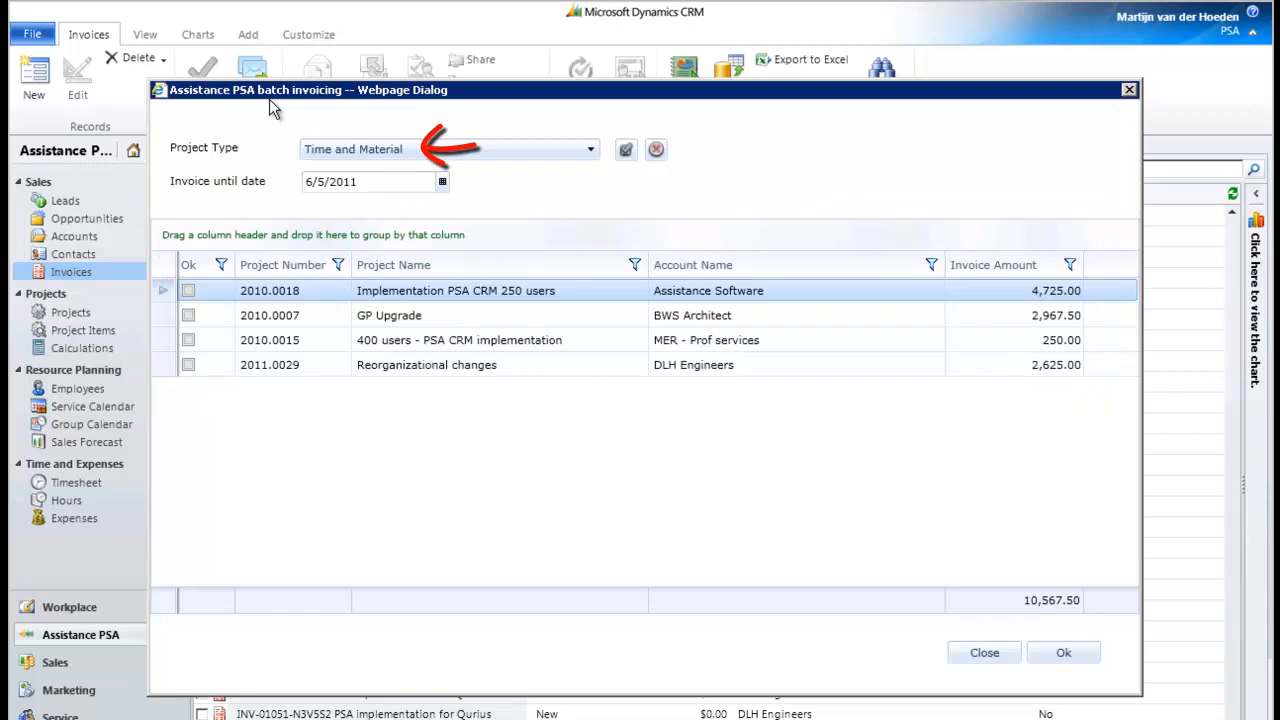
pyautogui.click(591, 153)
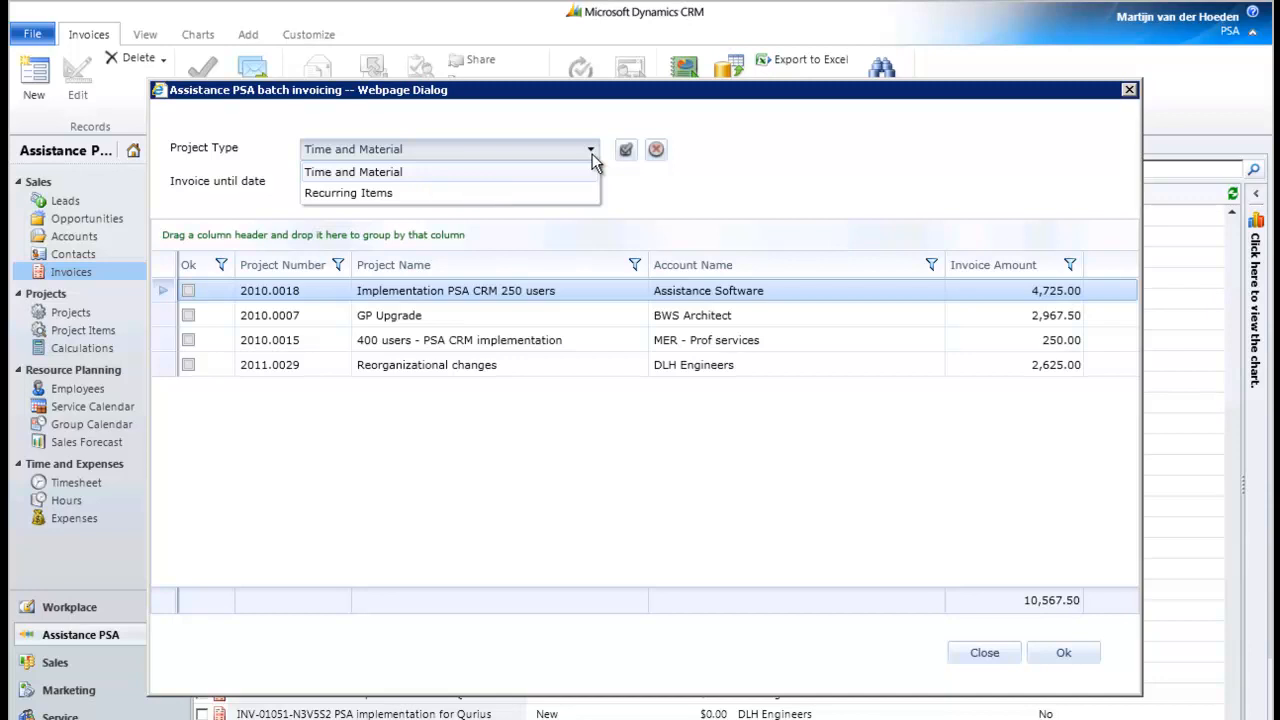
pyautogui.click(592, 156)
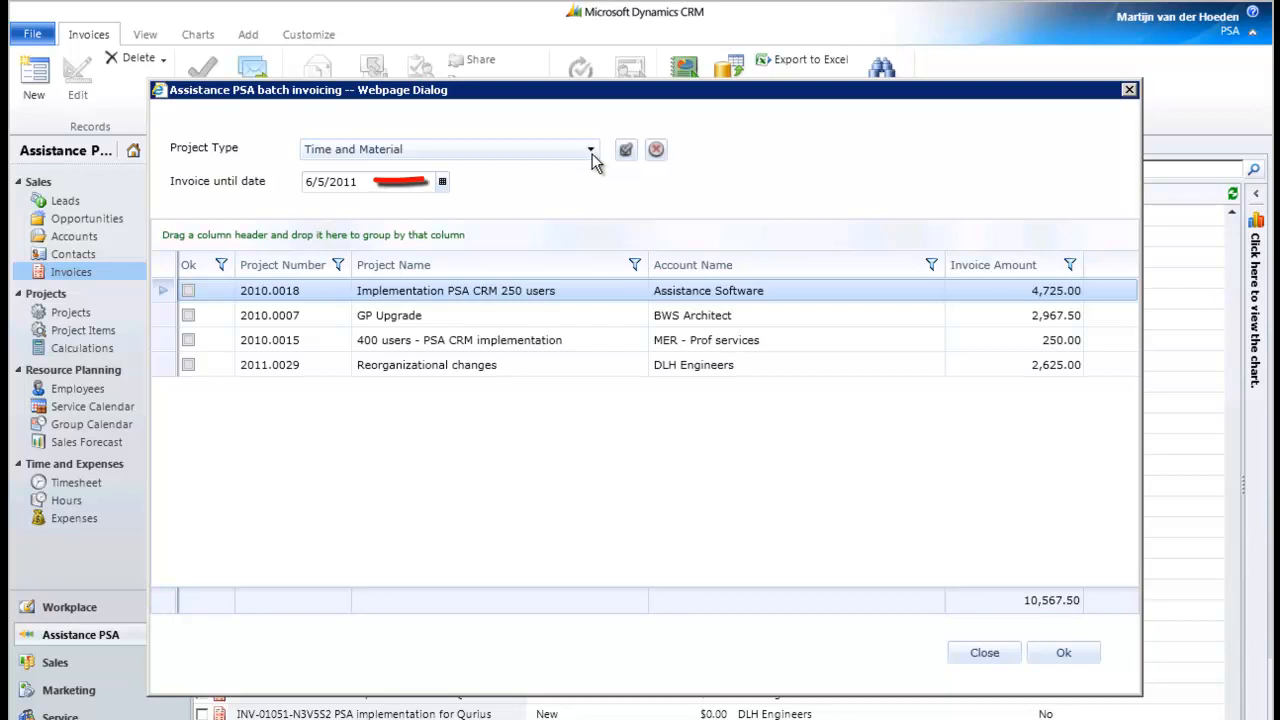
pyautogui.click(442, 183)
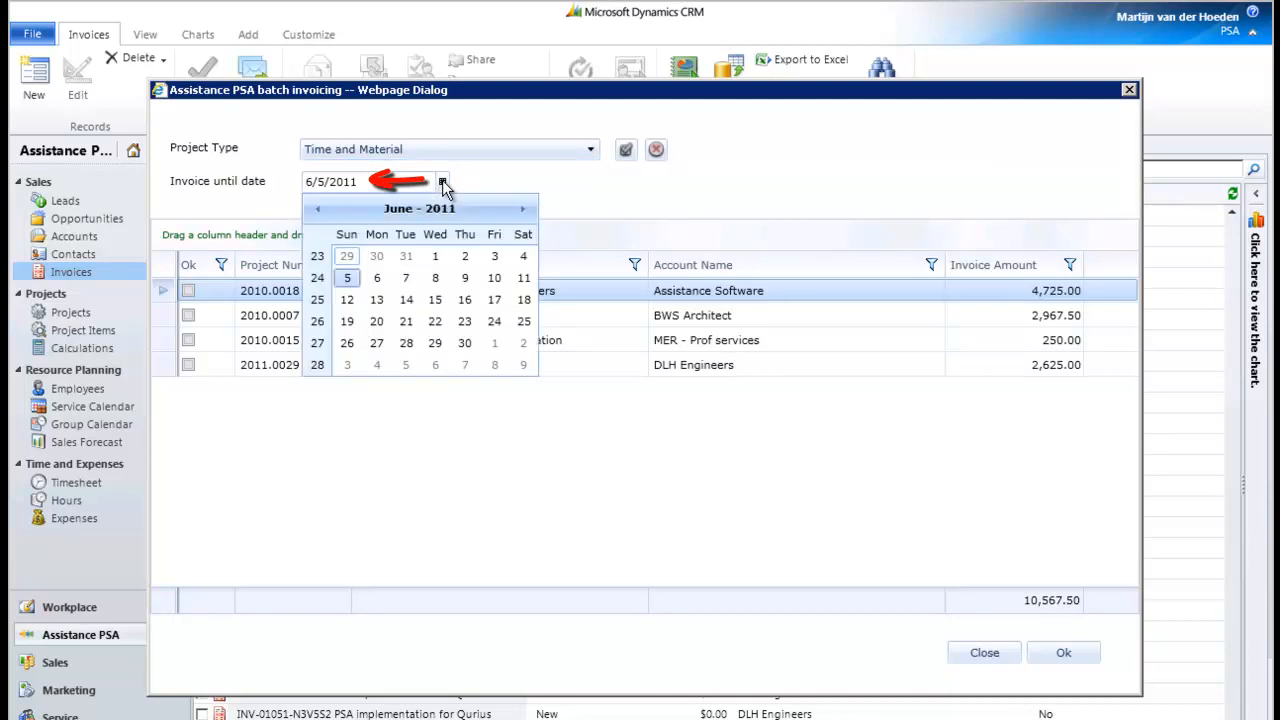
pyautogui.click(442, 183)
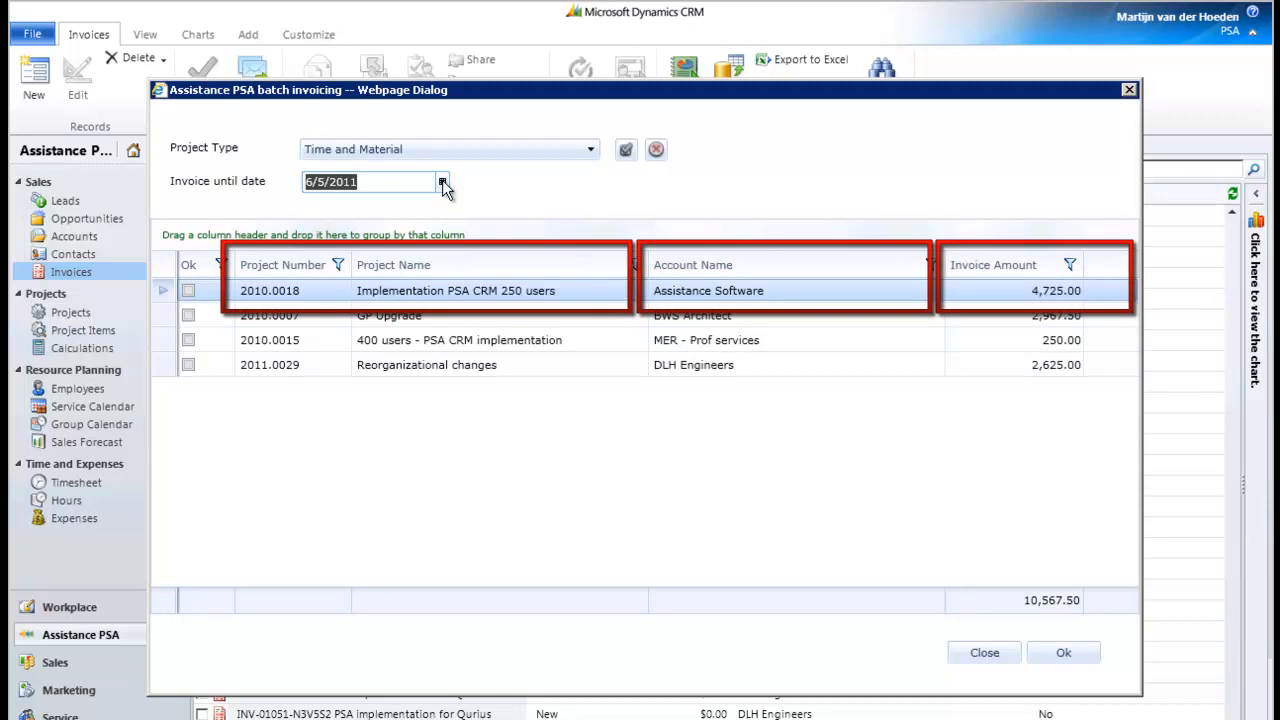
# Create batch invoices for projects 2010.0018, 2010.0007 and 2010.0015, and close batch invoicing.
pyautogui.click(188, 292)
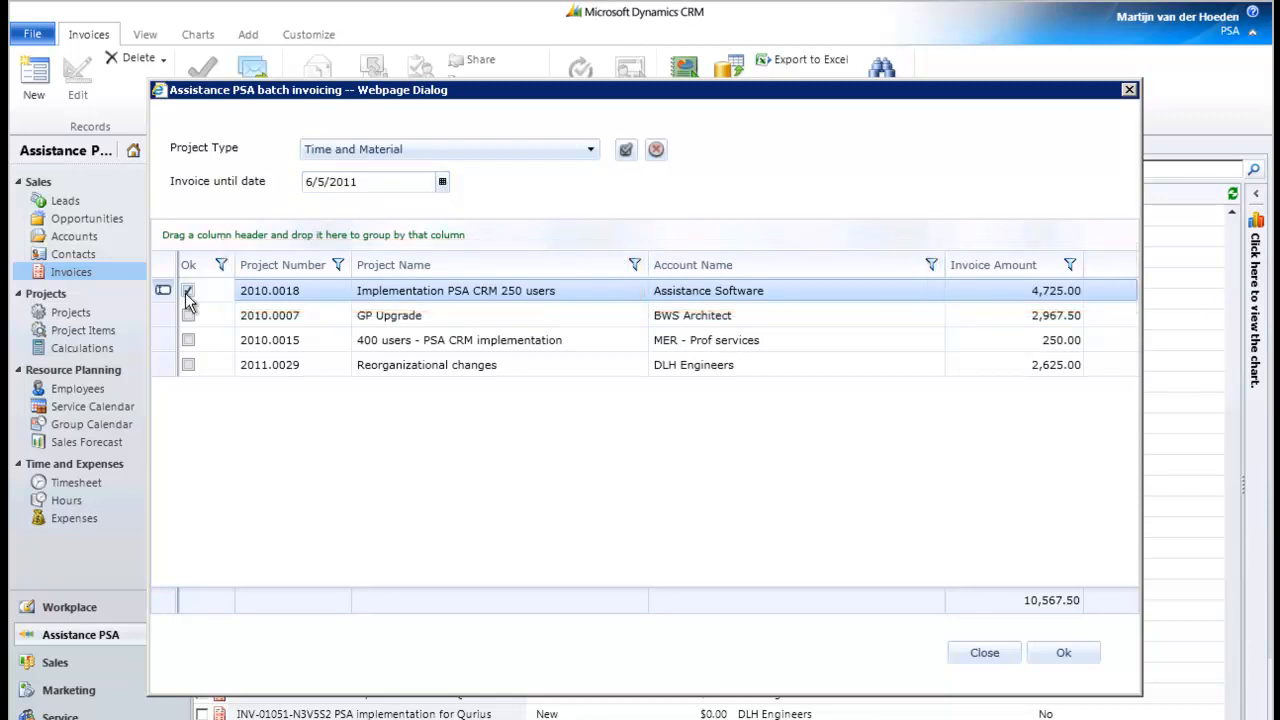
pyautogui.click(188, 315)
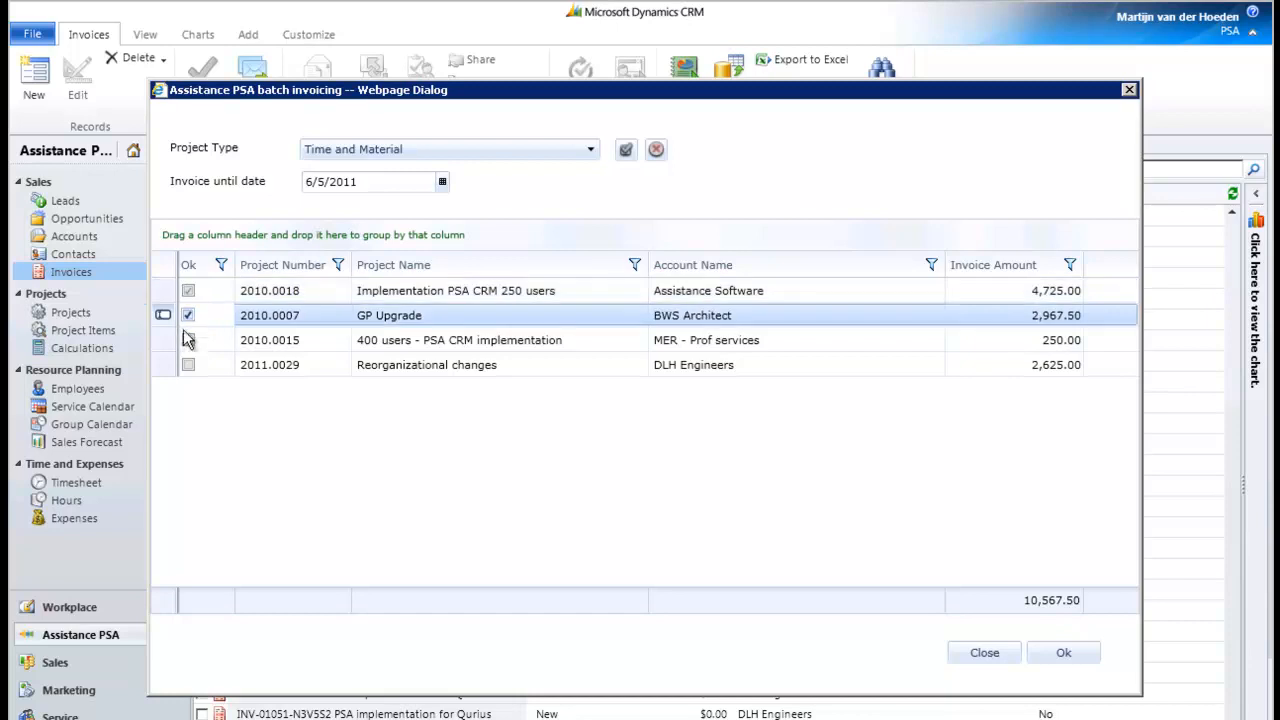
pyautogui.click(188, 340)
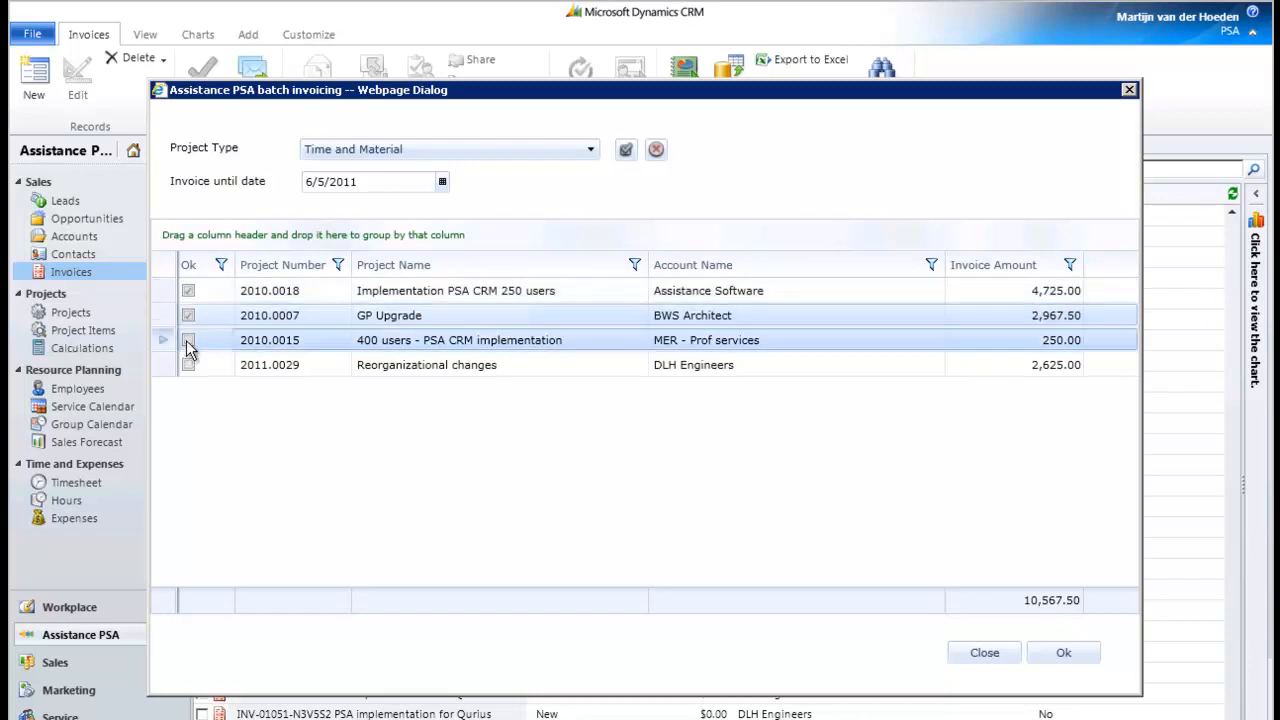
pyautogui.click(1040, 655)
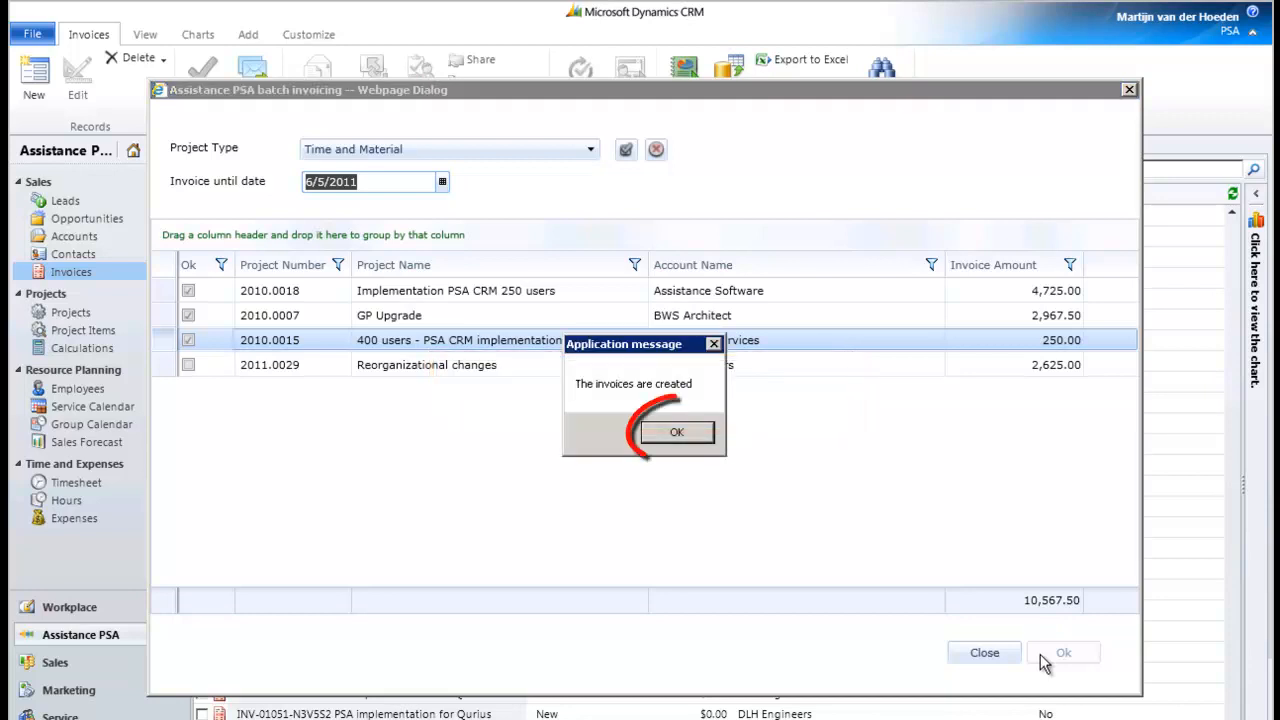
pyautogui.click(654, 434)
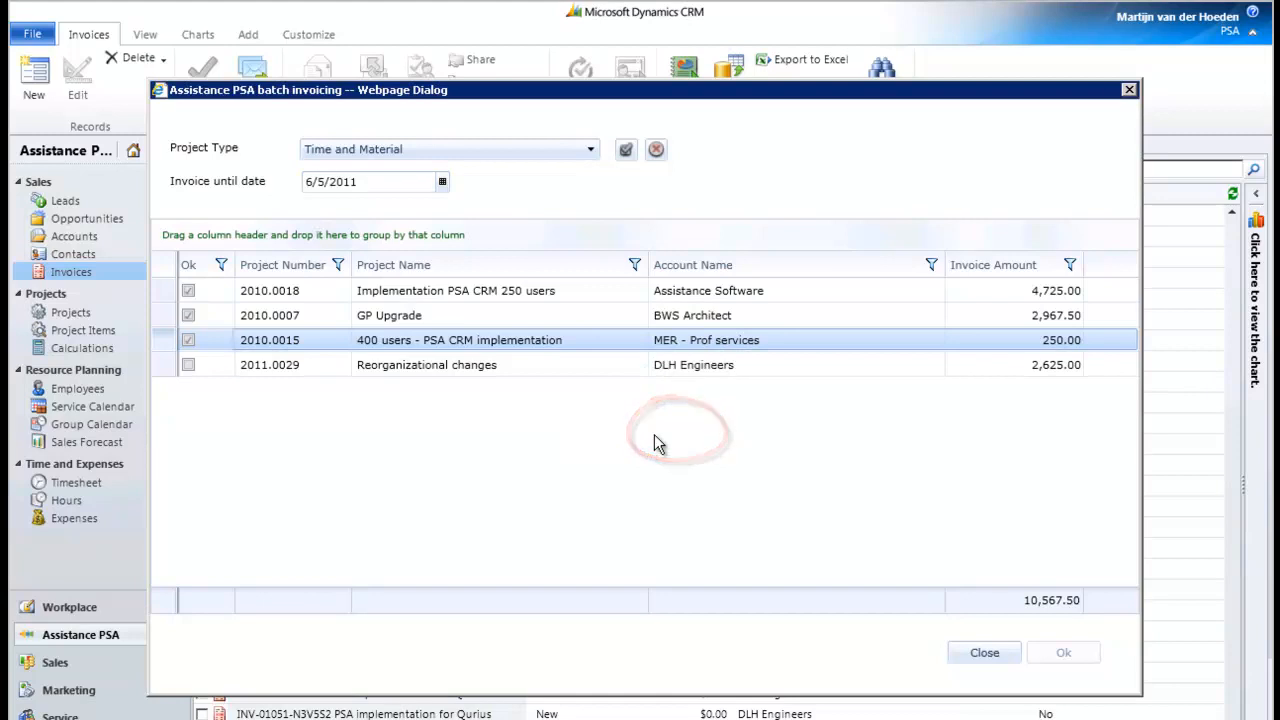
pyautogui.click(975, 655)
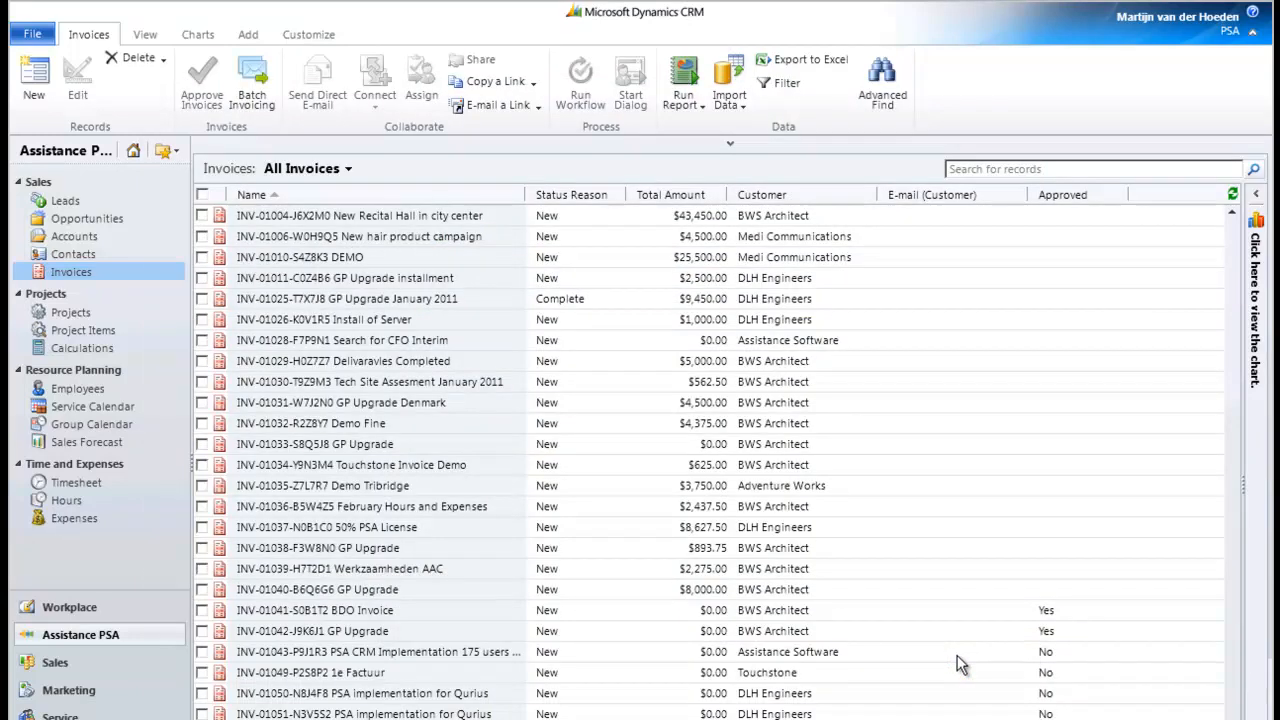
# Show the Approve Invoices view and open the $298.76 invoice for 400 users - PSA CRM implementation.
pyautogui.click(345, 169)
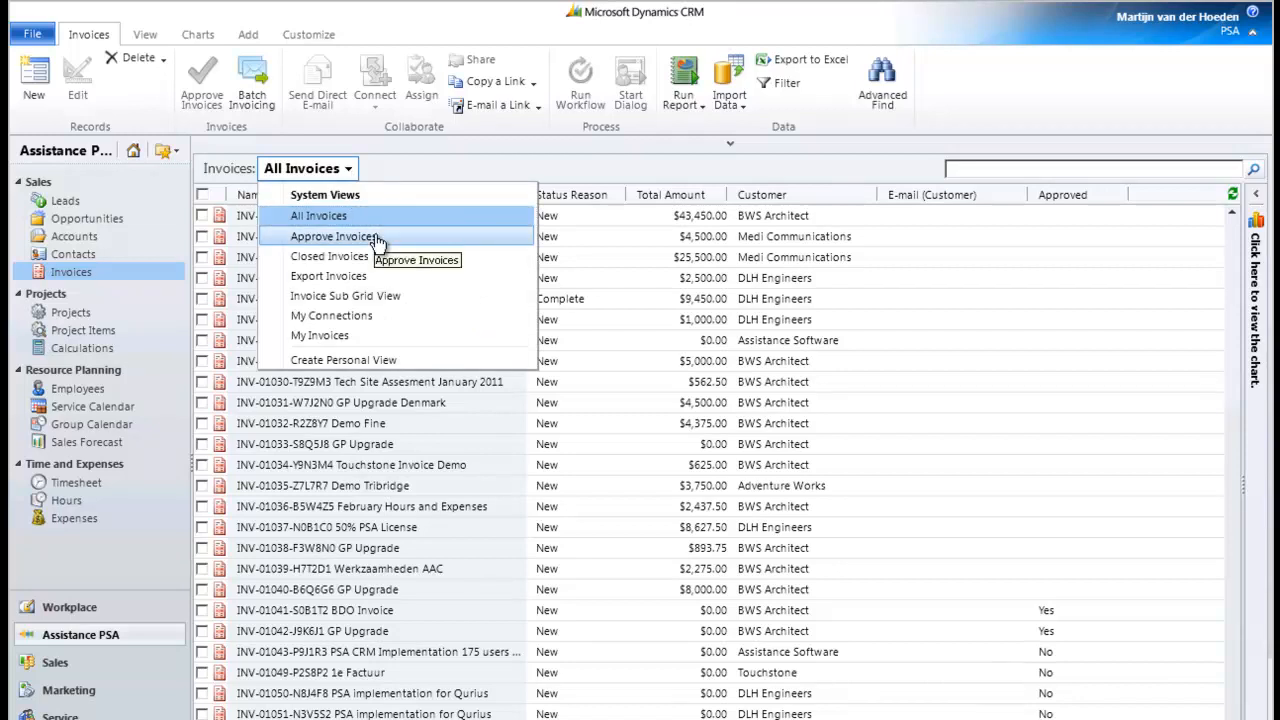
pyautogui.click(376, 238)
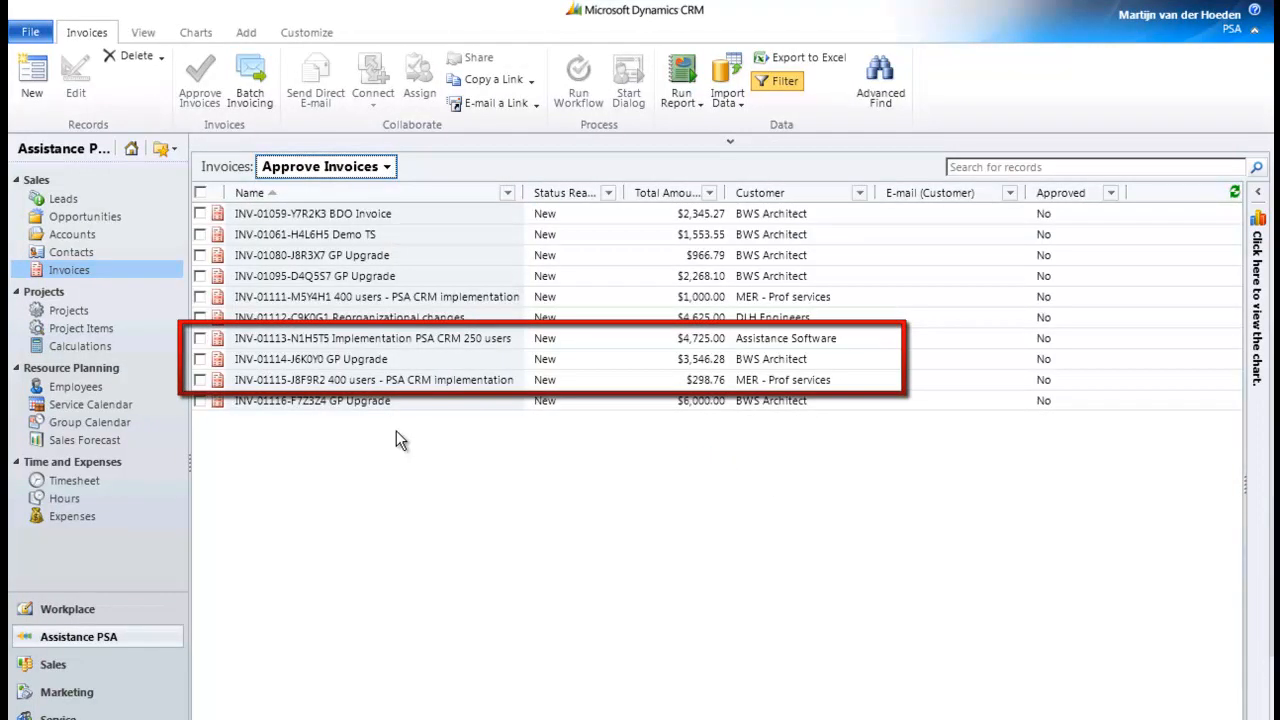
pyautogui.click(397, 381)
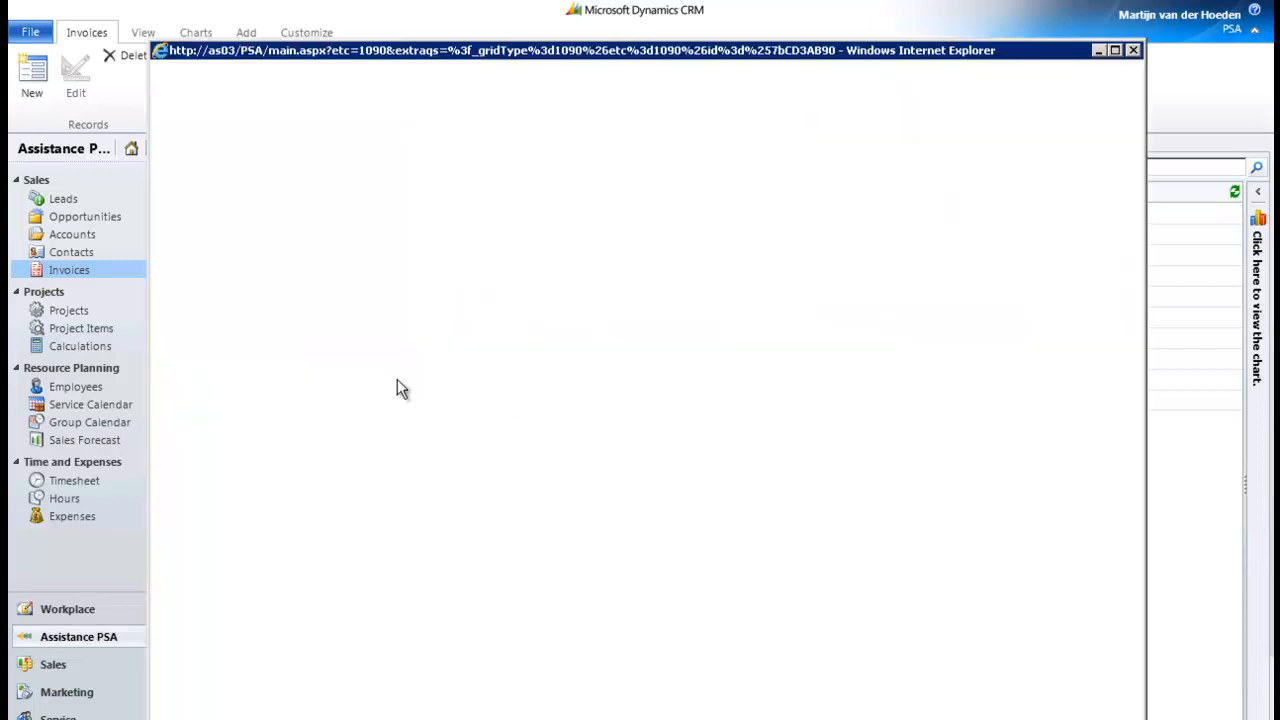